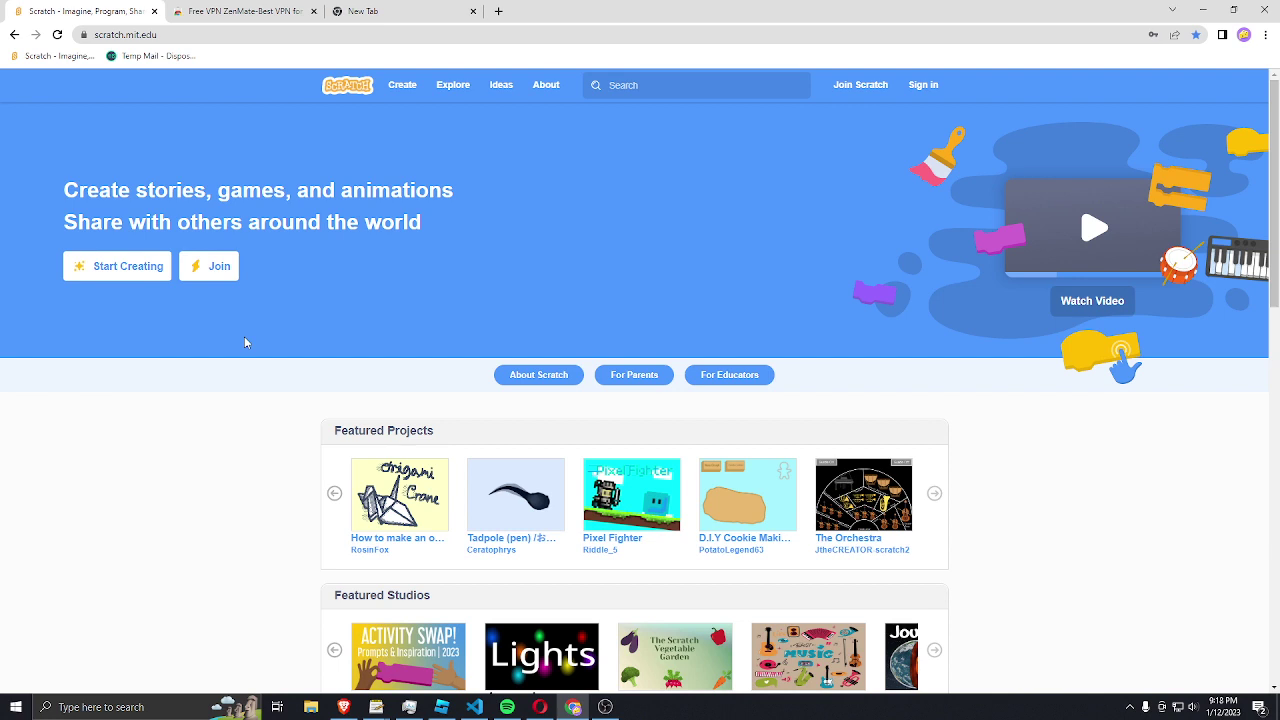
# Step: Turn the playing music down two notches and bring up the sign-in form
pyautogui.press('XF86AudioLowerVolume')
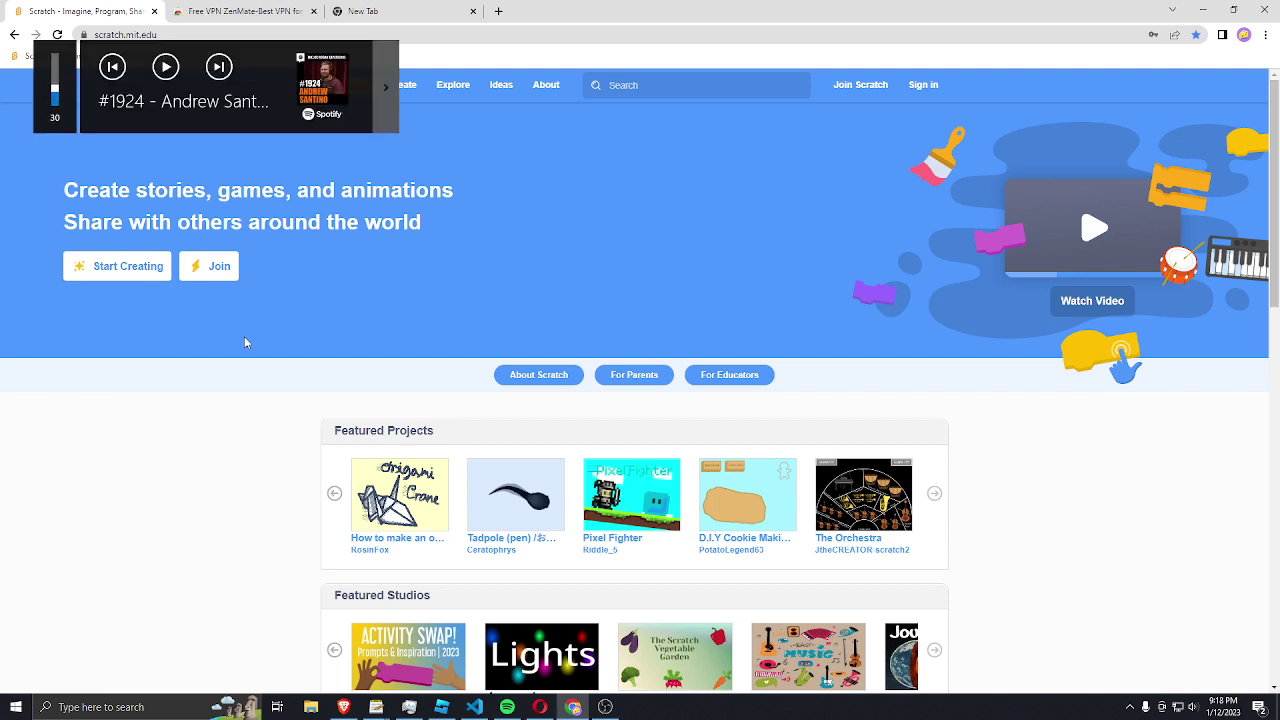
pyautogui.press('XF86AudioLowerVolume')
pyautogui.click(923, 85)
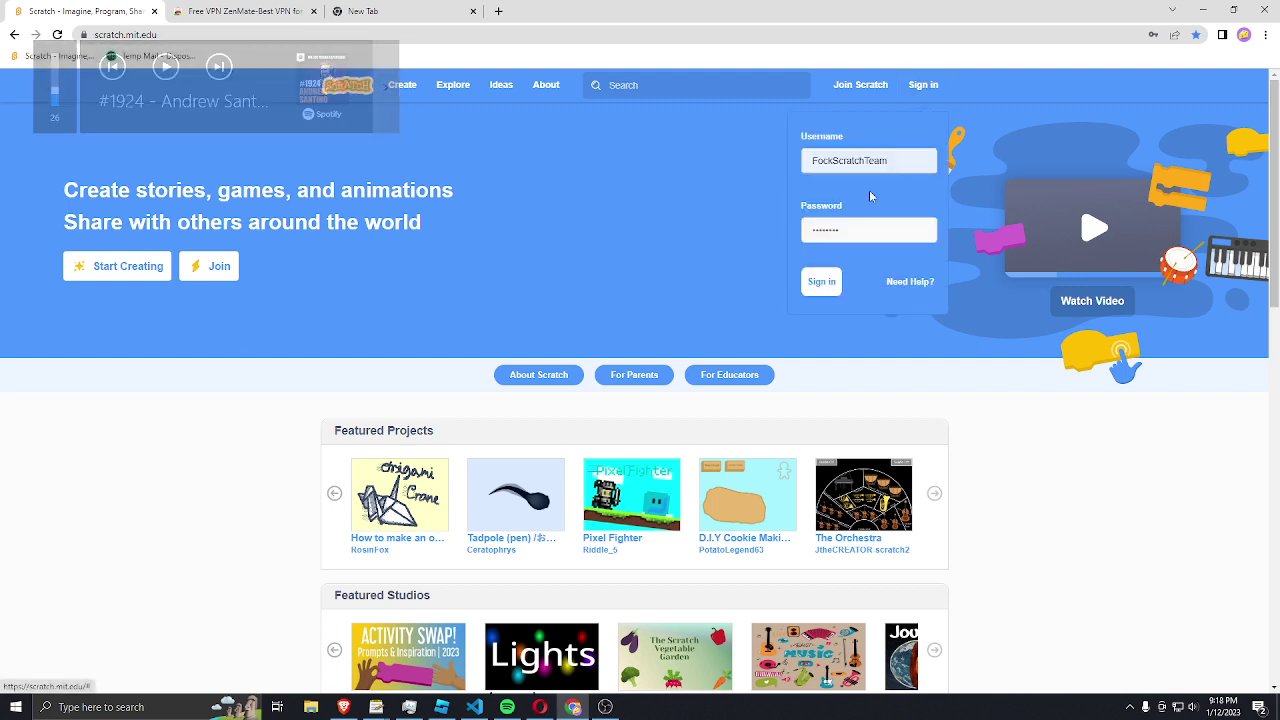
# Step: Go to the Pixel Fighter creator's profile and scroll down to their Followers list
pyautogui.click(601, 550)
pyautogui.scroll(-6, 600, 500)
pyautogui.scroll(6, 455, 265)
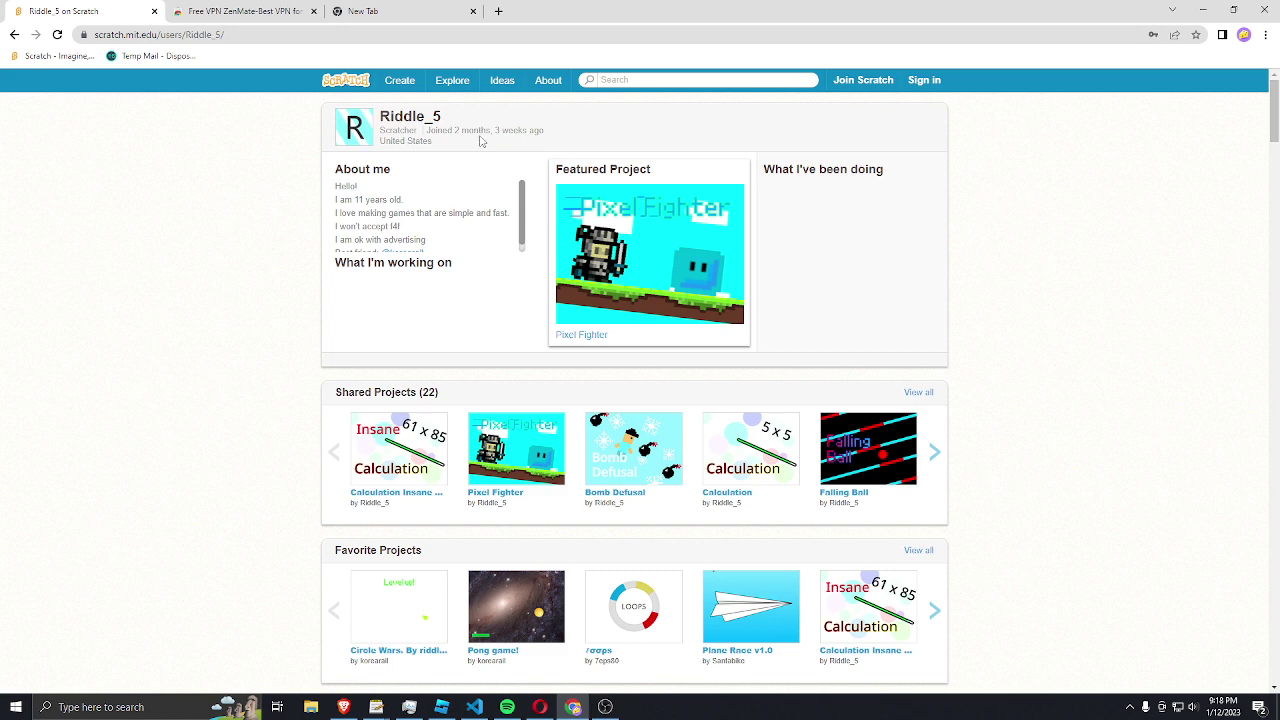
pyautogui.scroll(-10, 478, 142)
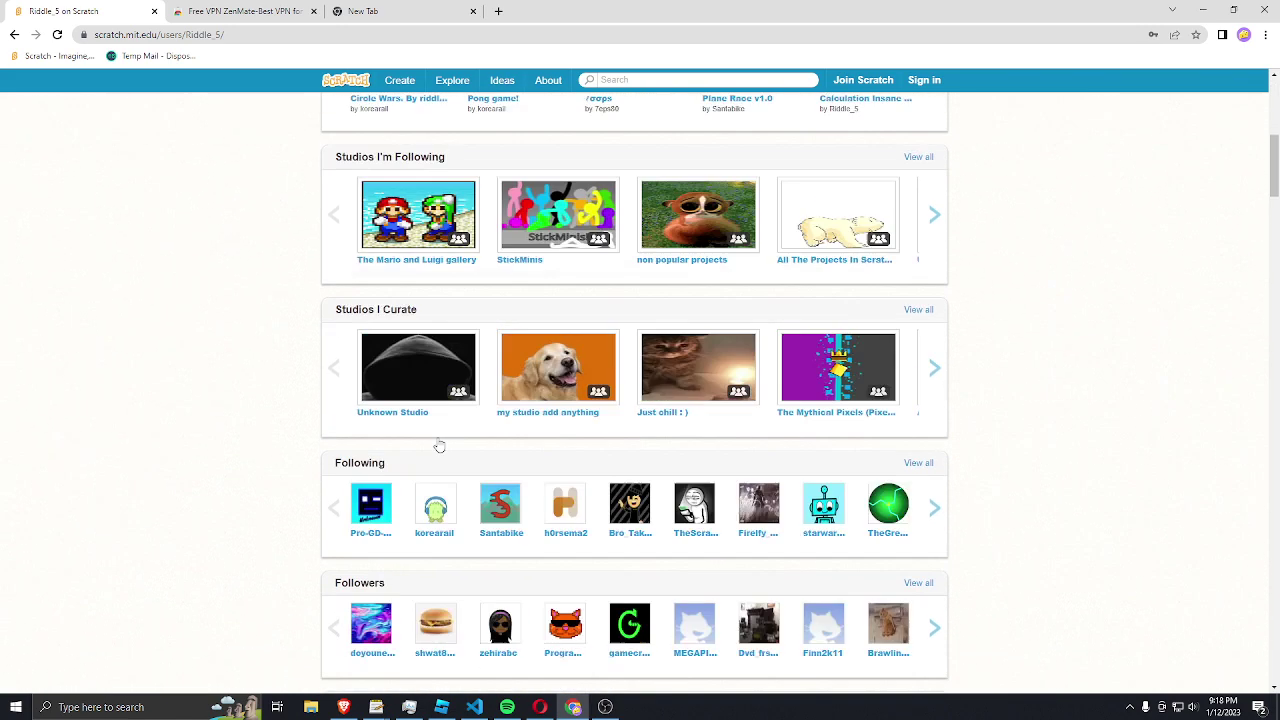
# Step: Visit a follower's profile, return to the homepage, and submit the saved sign-in details on the ban notice
pyautogui.click(436, 333)
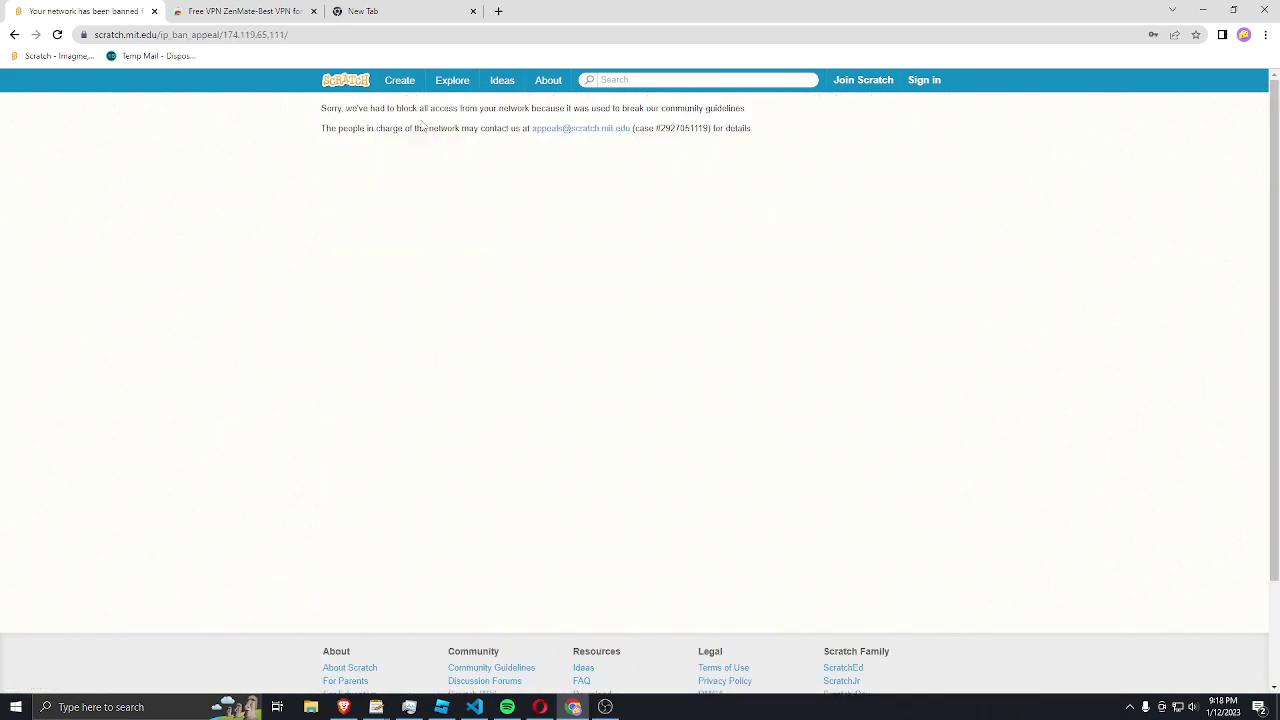
pyautogui.click(362, 85)
pyautogui.click(920, 88)
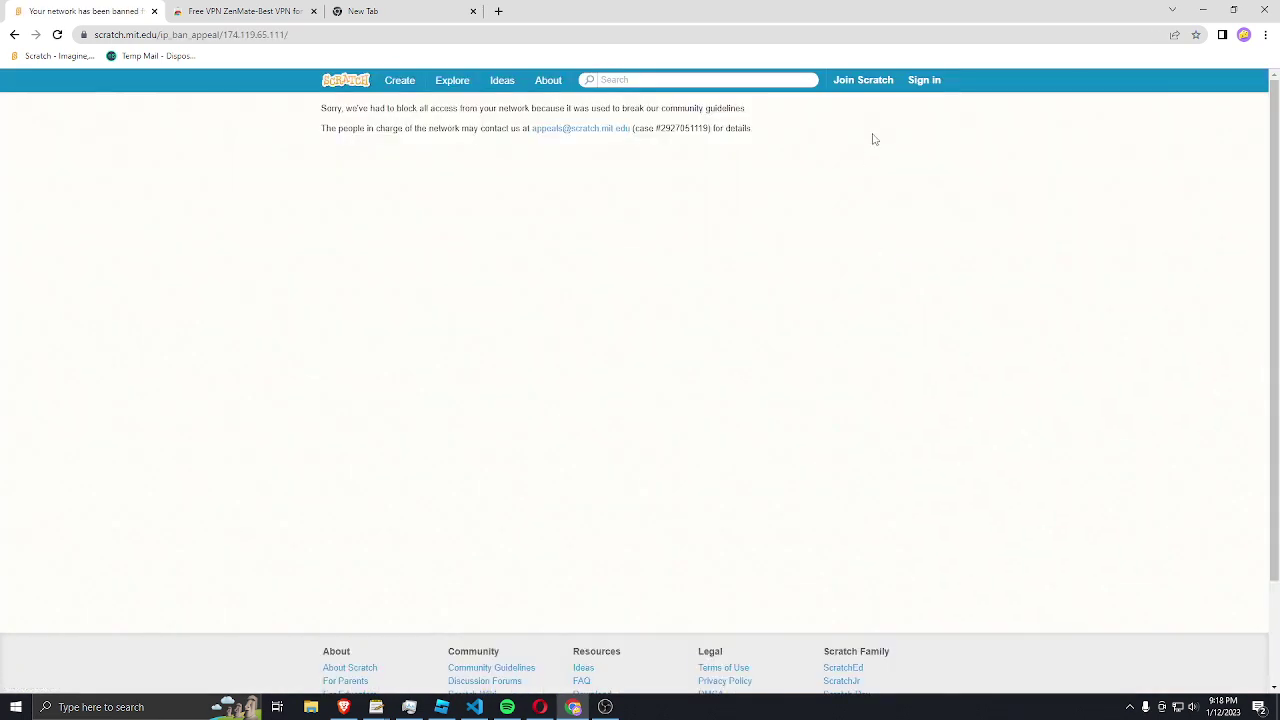
pyautogui.click(922, 80)
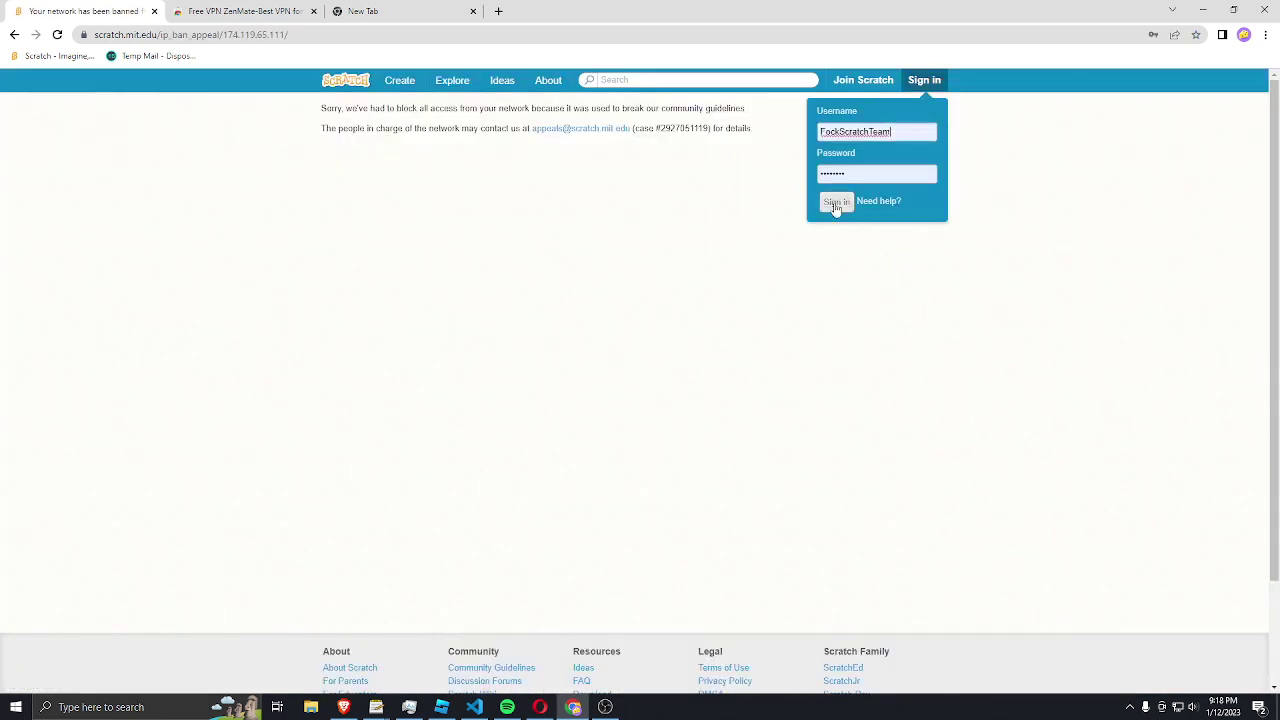
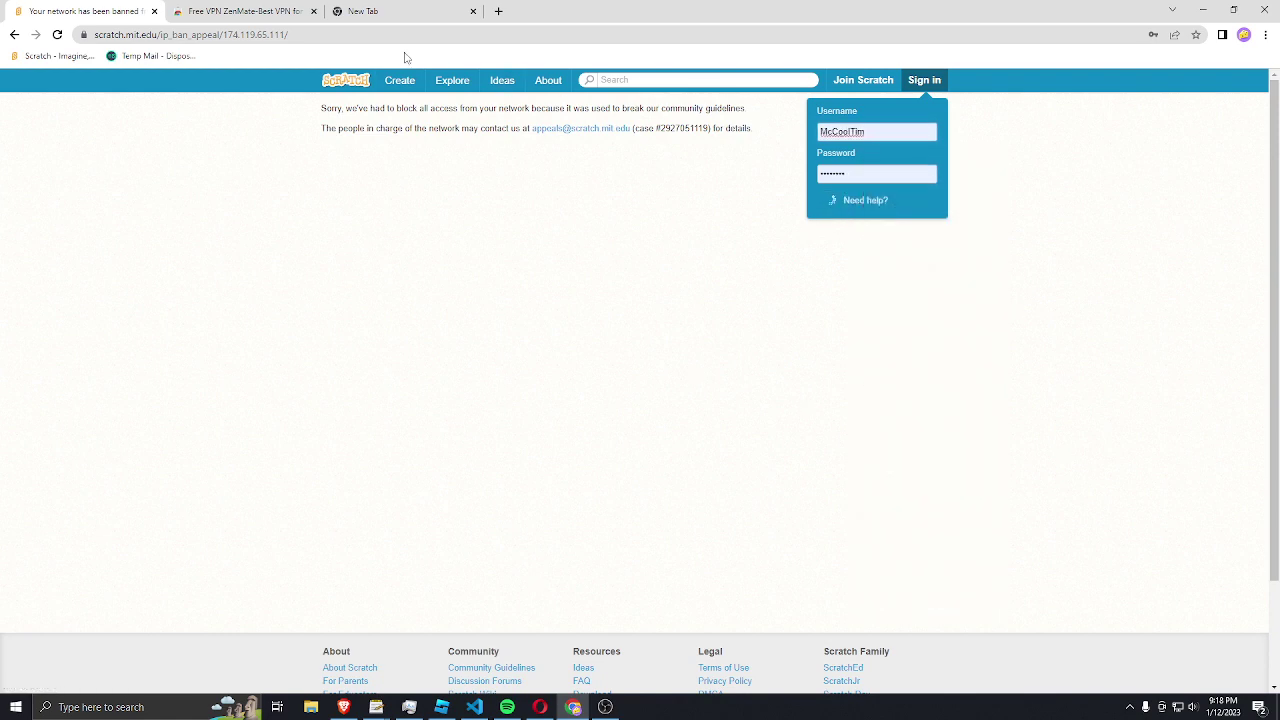
# Step: Leave the network-ban page for the Scratch homepage, then bring up the ZenMate VPN store listing
pyautogui.click(346, 80)
pyautogui.click(920, 85)
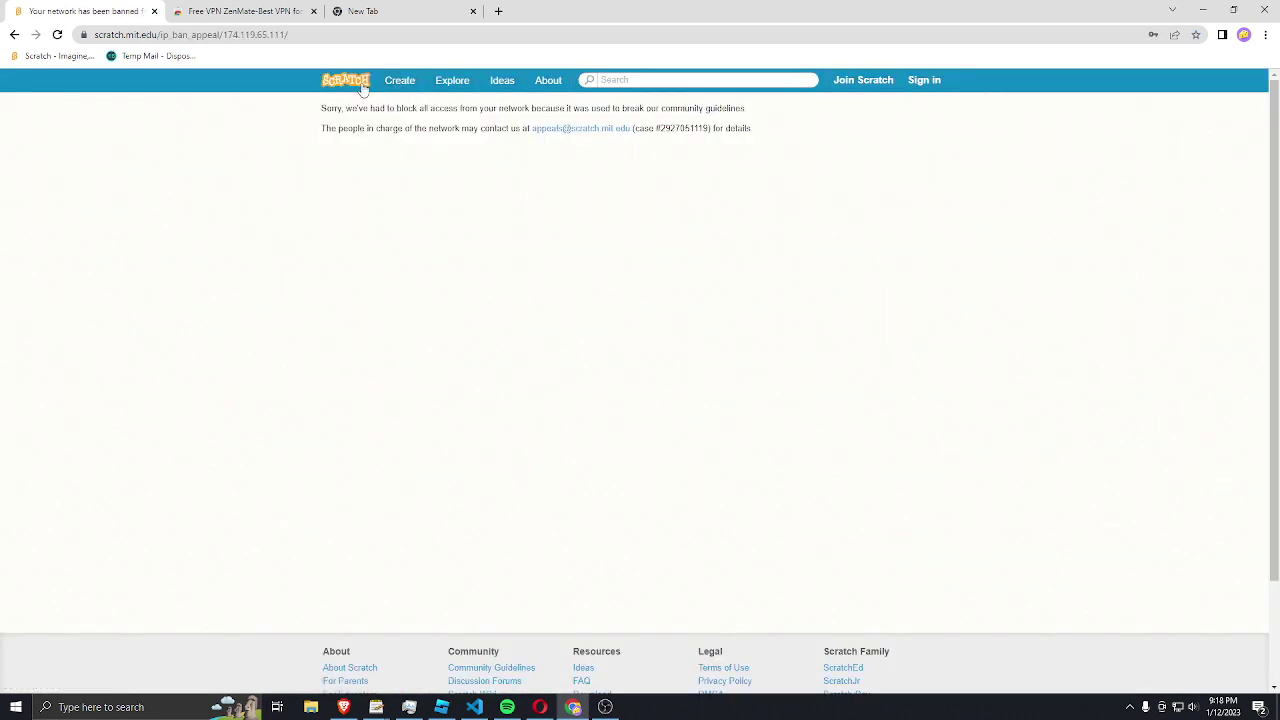
pyautogui.click(363, 88)
pyautogui.click(240, 11)
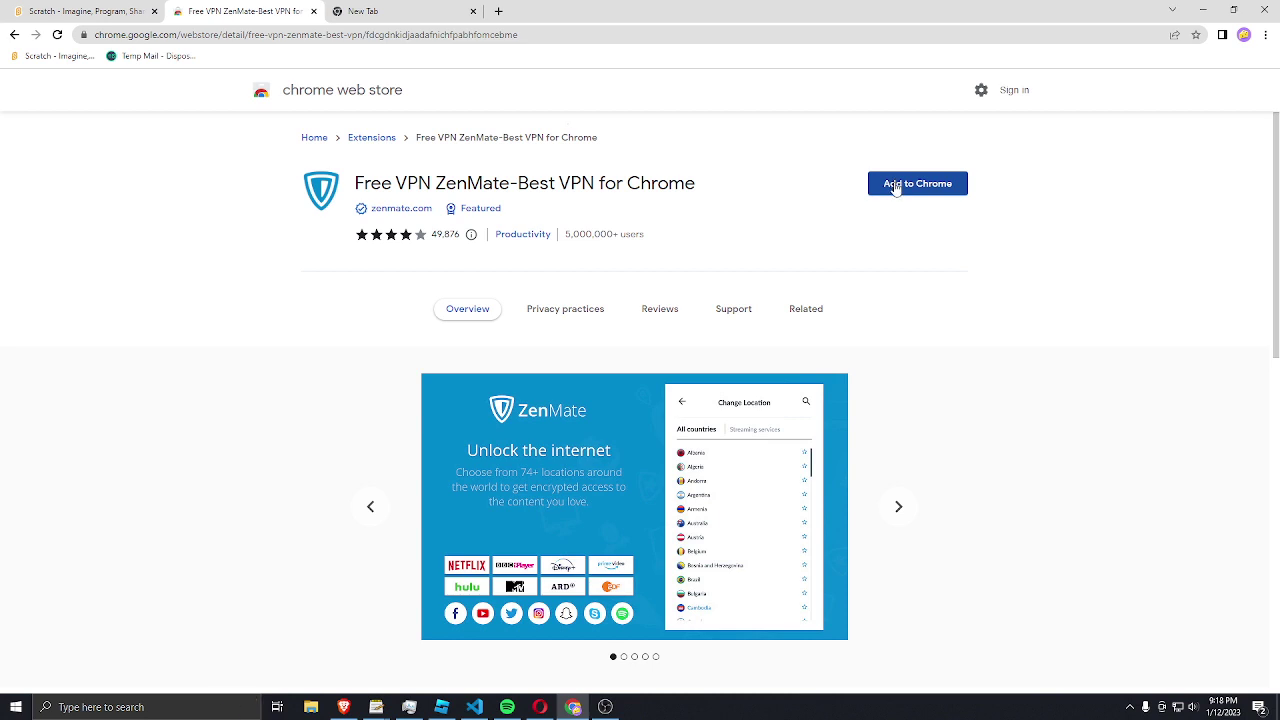
# Step: Add the Free VPN ZenMate extension to Chrome and confirm the installation
pyautogui.click(896, 189)
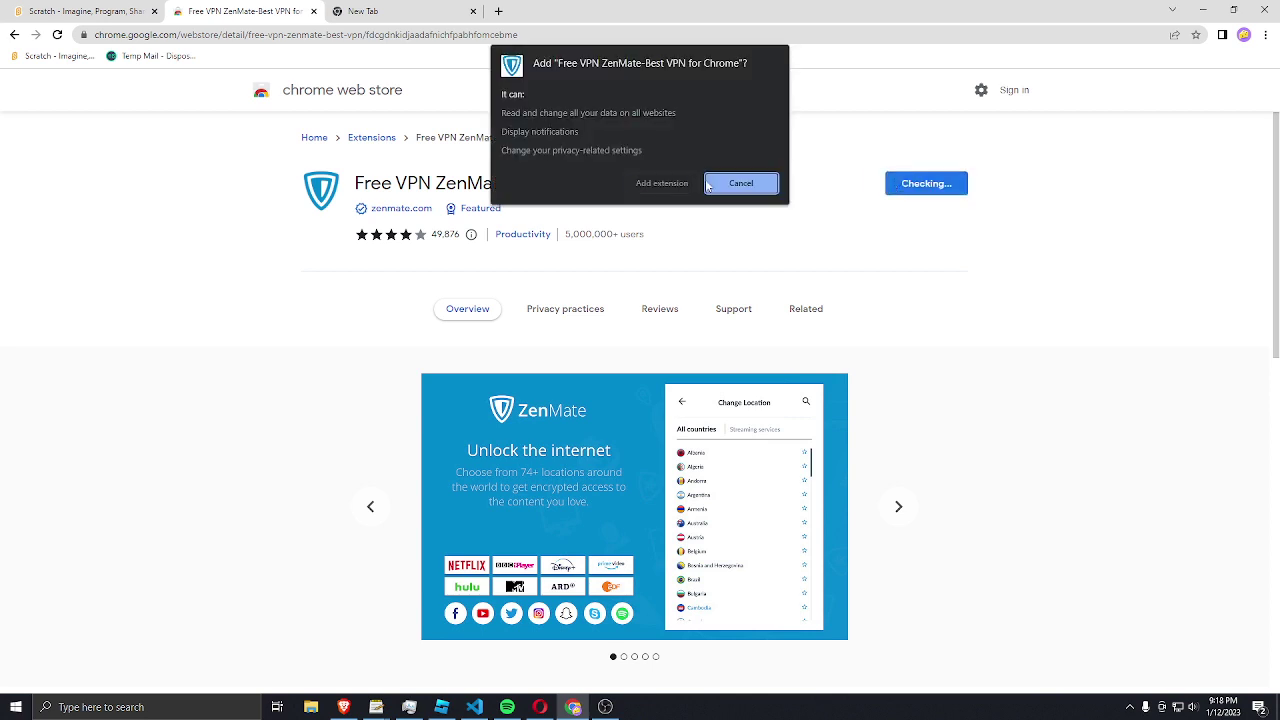
pyautogui.click(680, 186)
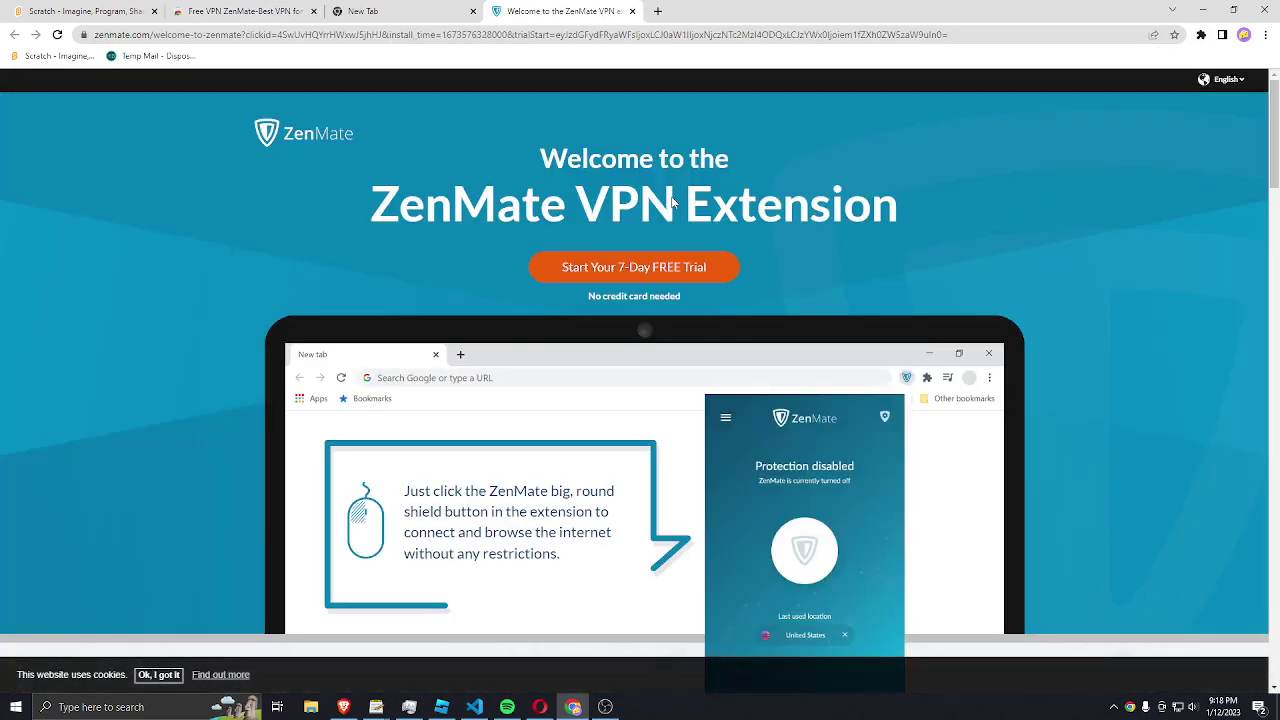
# Step: Back on the Scratch tab, pin the ZenMate extension to the Chrome toolbar and open its panel
pyautogui.click(57, 10)
pyautogui.click(1201, 38)
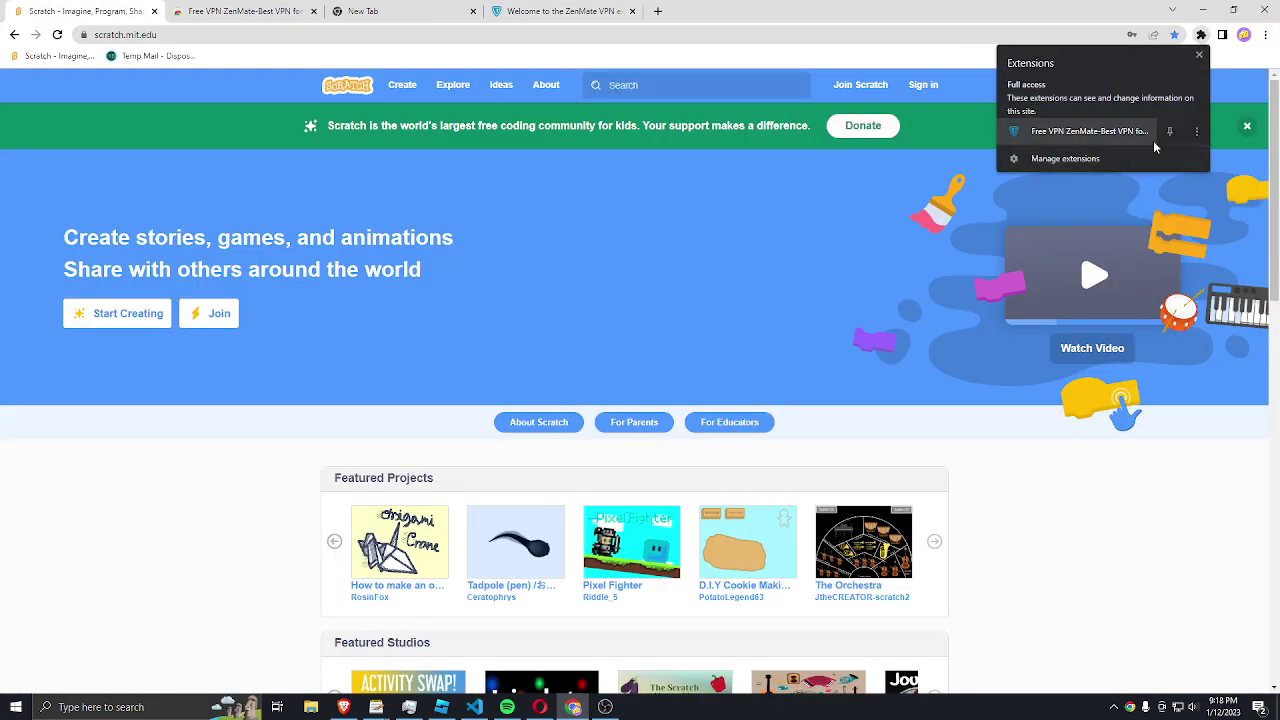
pyautogui.click(1169, 131)
pyautogui.click(1180, 59)
pyautogui.click(1180, 34)
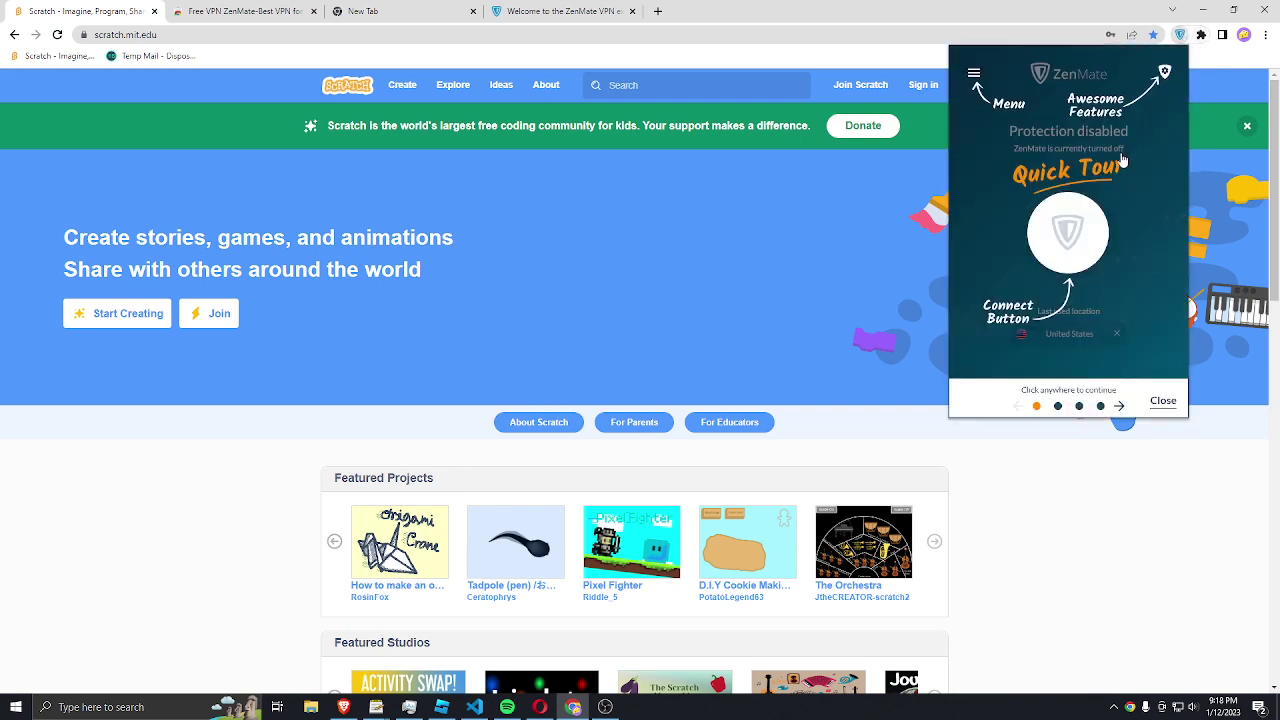
# Step: Skip through the ZenMate quick tour and connect via the United States location
pyautogui.click(1076, 268)
pyautogui.click(1072, 280)
pyautogui.click(1066, 294)
pyautogui.click(1062, 316)
pyautogui.click(1063, 334)
pyautogui.scroll(-6, 1010, 270)
pyautogui.scroll(8, 990, 270)
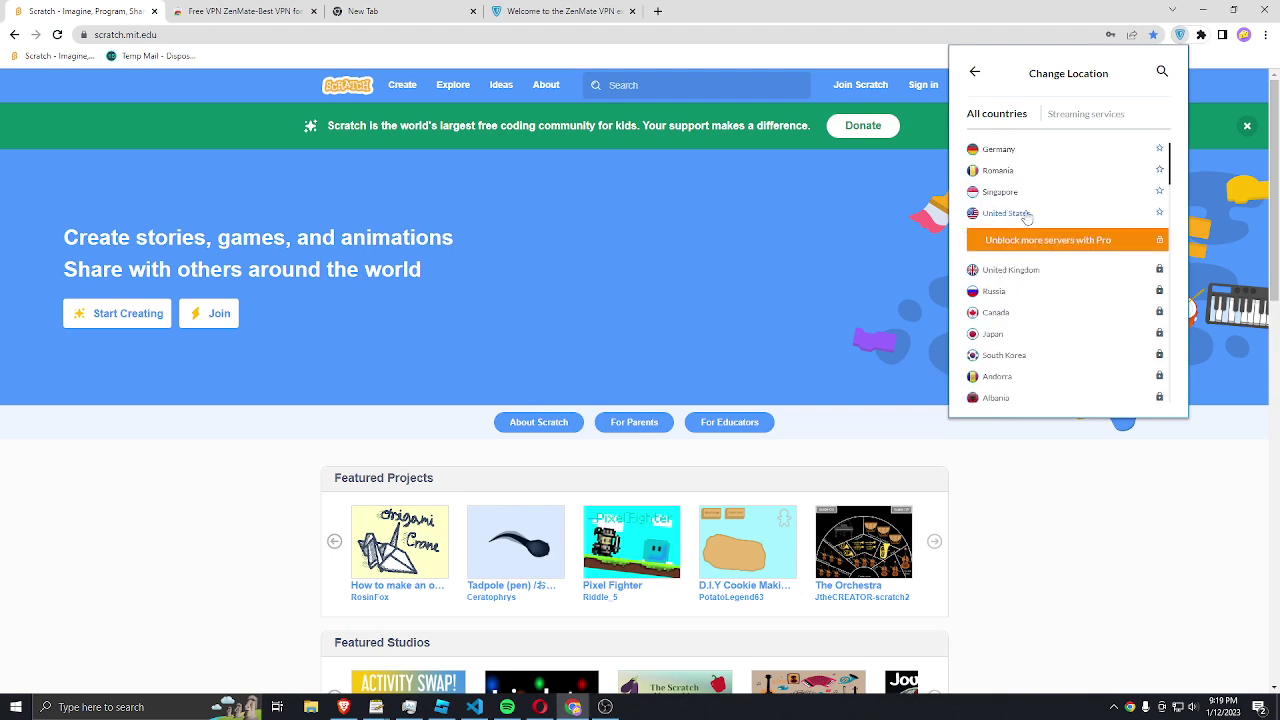
pyautogui.click(1005, 213)
pyautogui.click(862, 205)
pyautogui.click(923, 85)
pyautogui.click(895, 162)
pyautogui.click(892, 545)
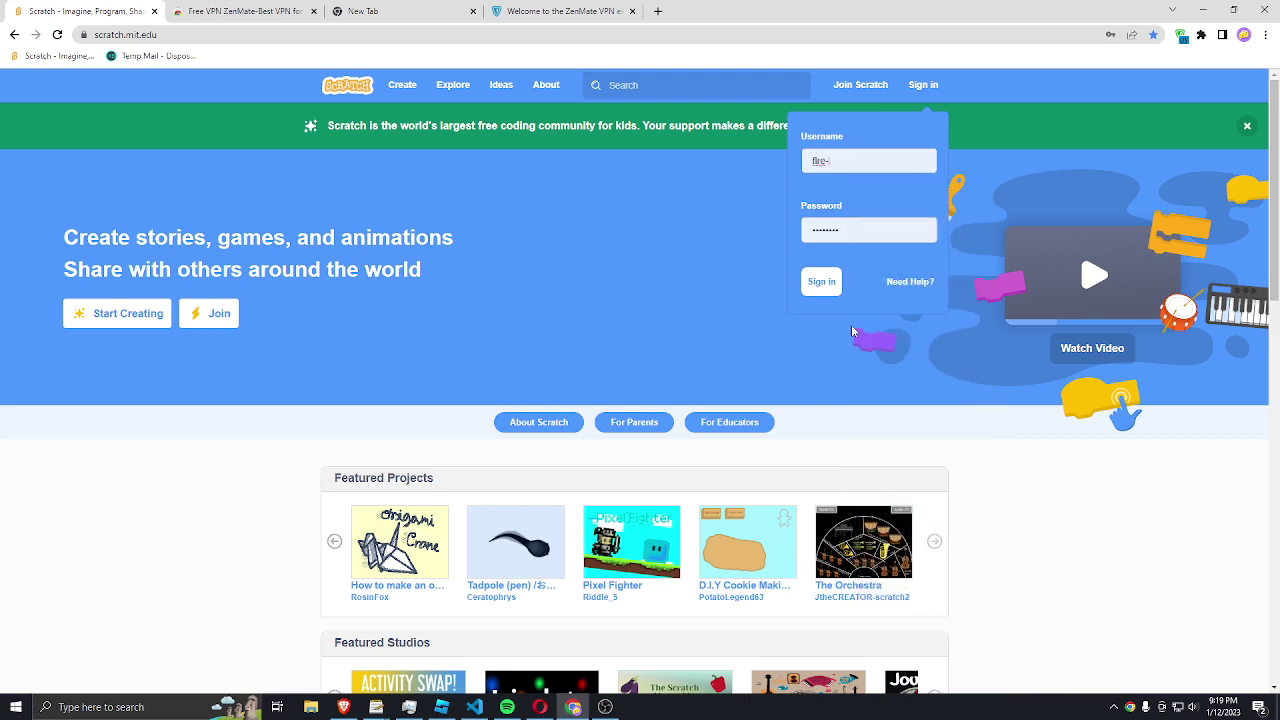
pyautogui.click(821, 281)
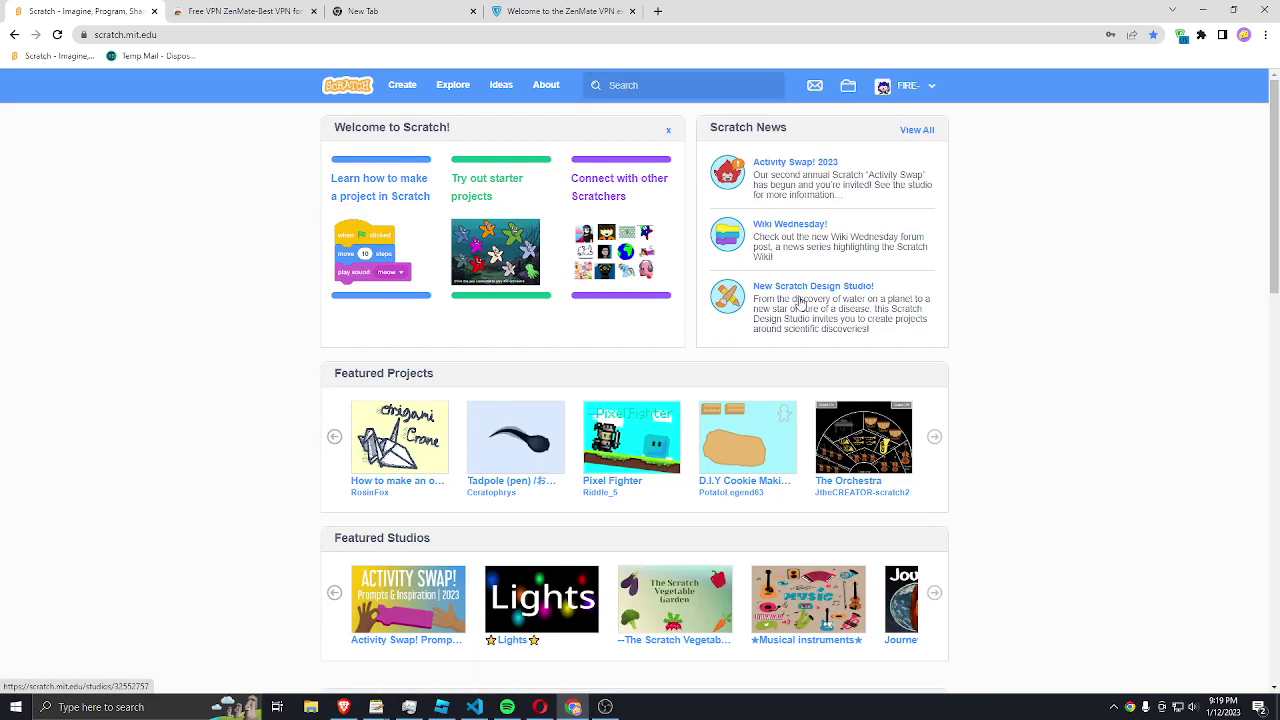
pyautogui.click(886, 87)
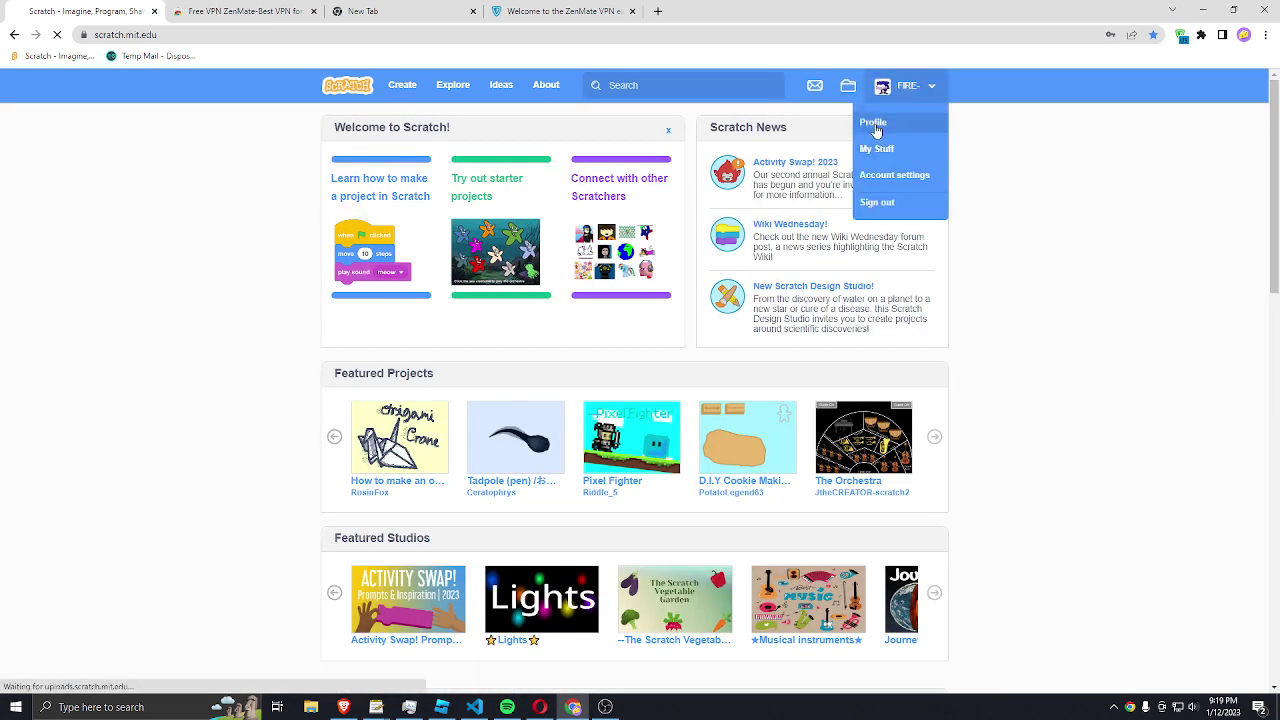
pyautogui.click(873, 122)
pyautogui.scroll(-10, 760, 222)
pyautogui.scroll(10, 760, 222)
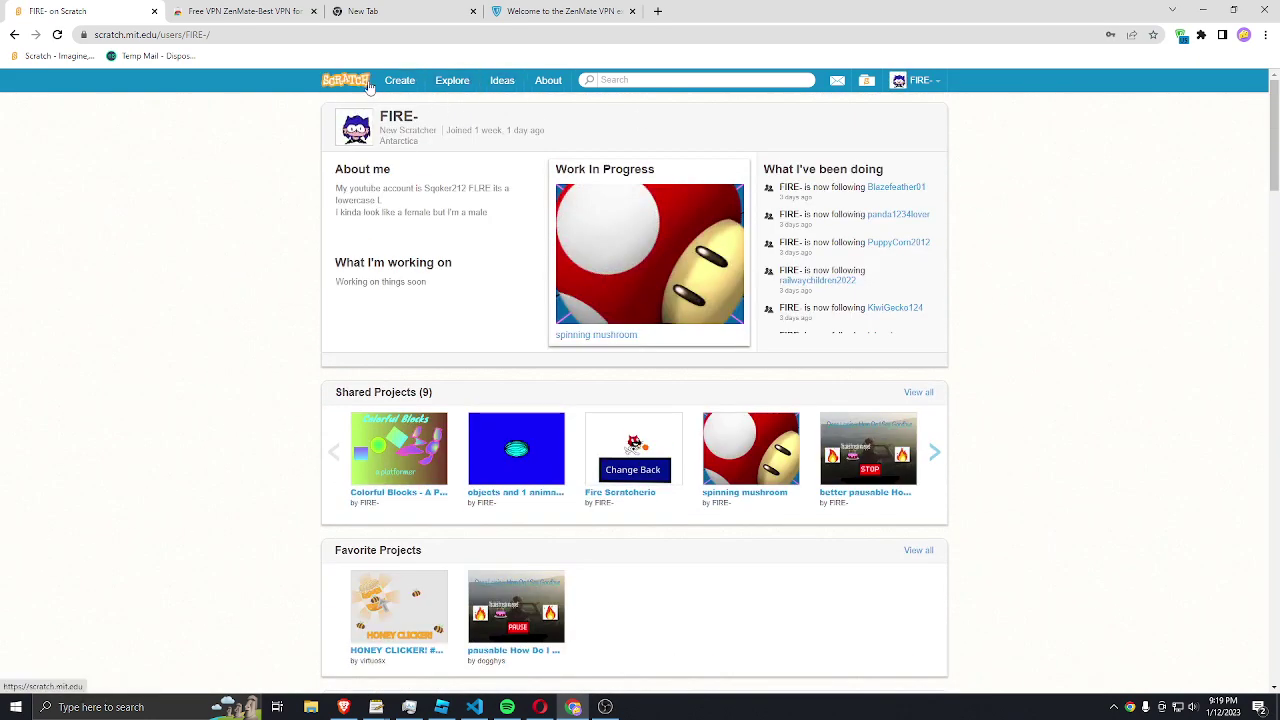
pyautogui.click(366, 82)
pyautogui.scroll(-12, 665, 190)
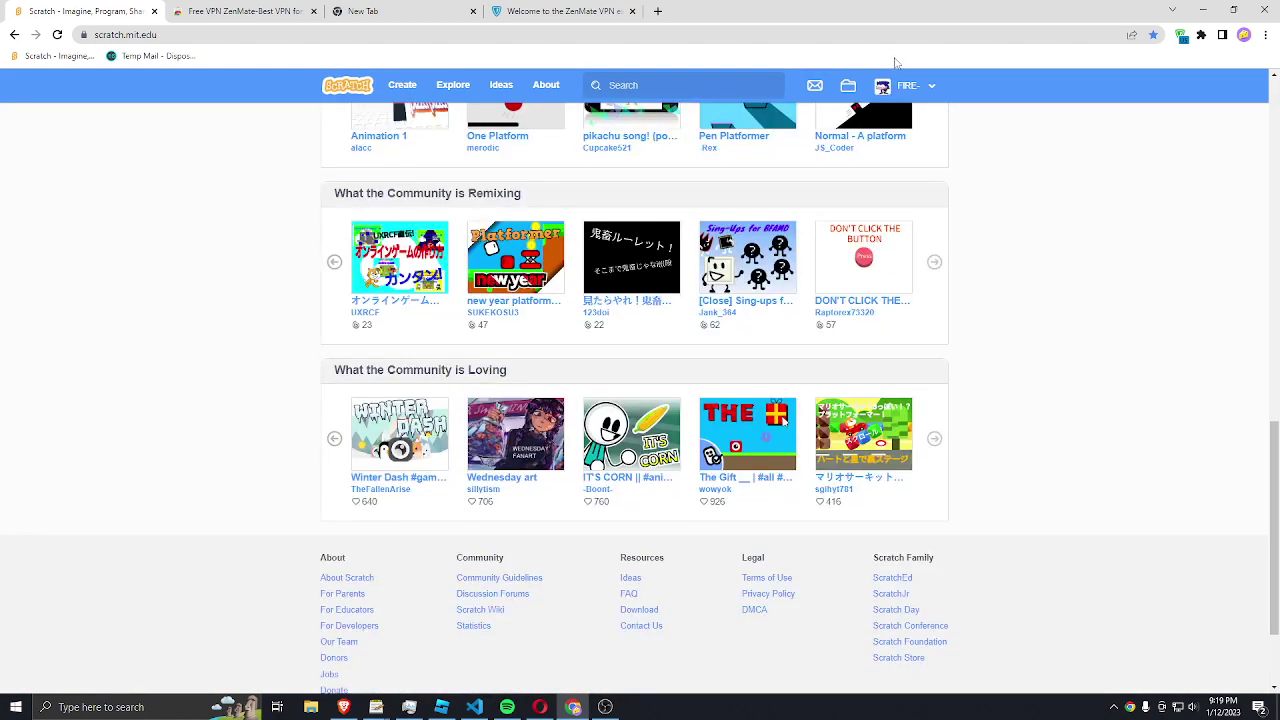
pyautogui.click(883, 87)
pyautogui.click(881, 208)
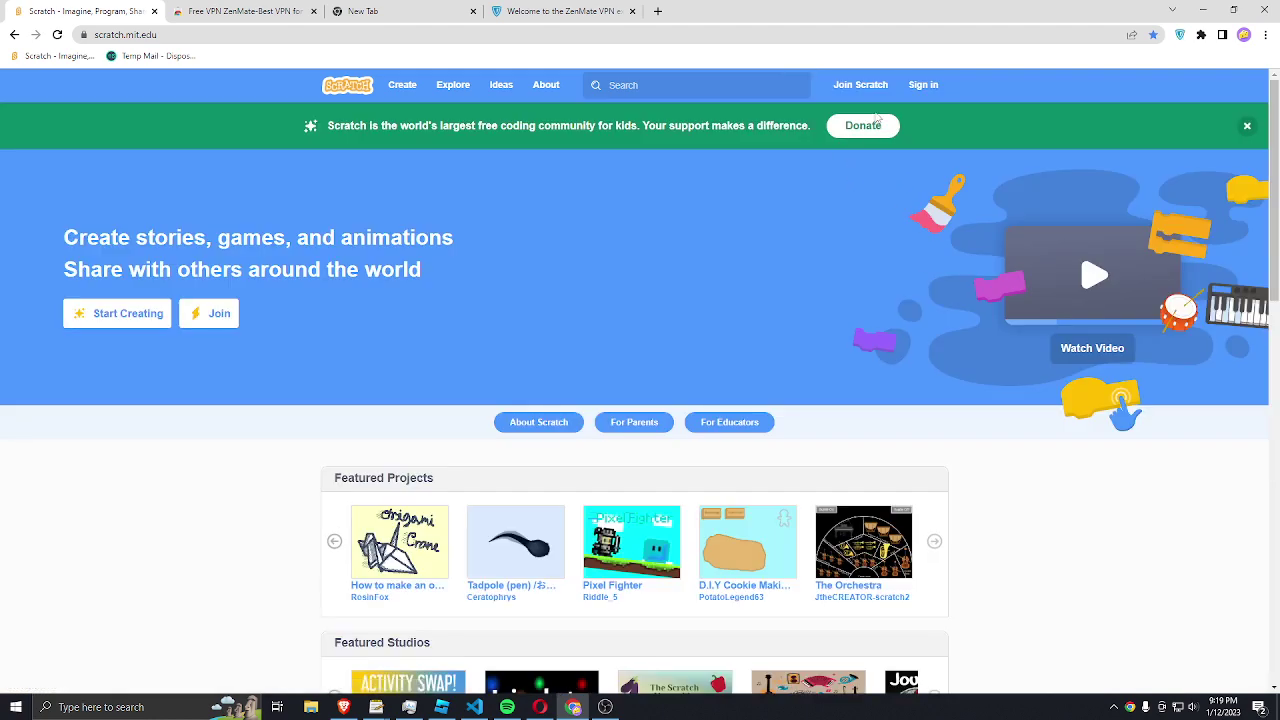
pyautogui.click(923, 84)
pyautogui.click(877, 163)
pyautogui.press('BackSpace')
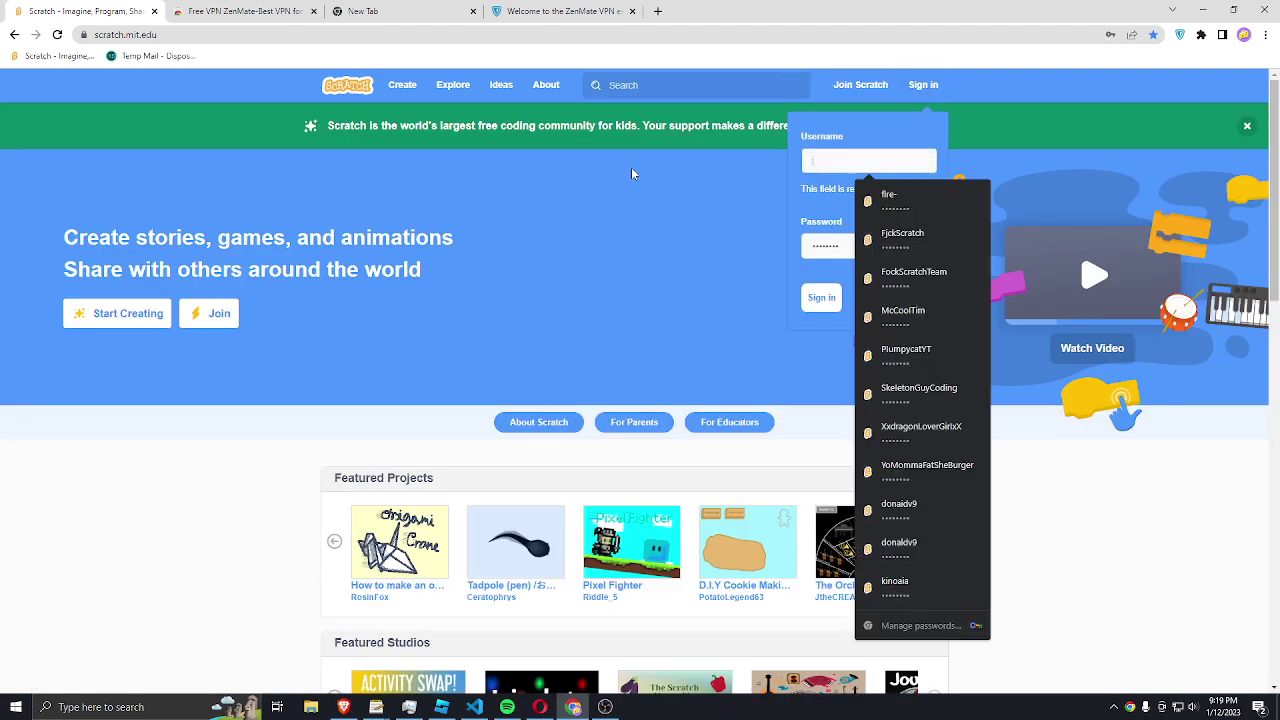
pyautogui.write('Join')
pyautogui.click(856, 87)
pyautogui.click(1128, 226)
pyautogui.click(300, 90)
pyautogui.click(922, 86)
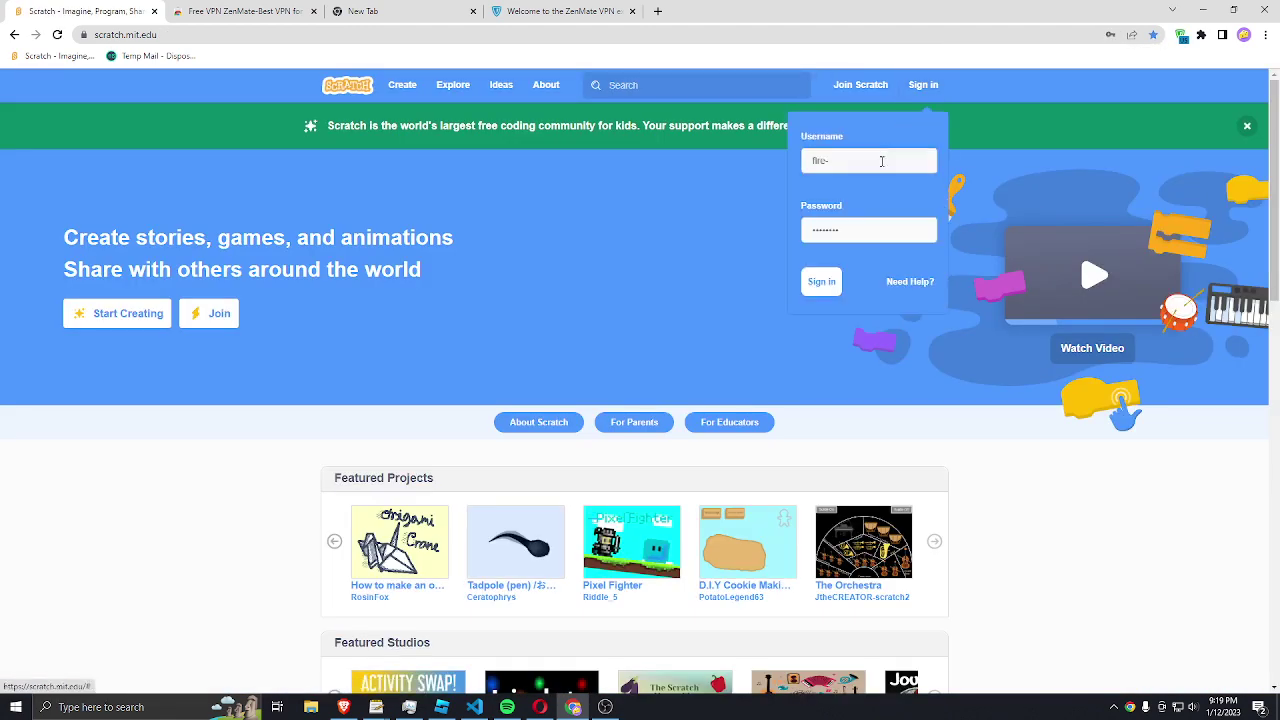
pyautogui.click(880, 163)
pyautogui.hotkey('ctrl', 'a')
pyautogui.press('BackSpace')
pyautogui.write('JoinS')
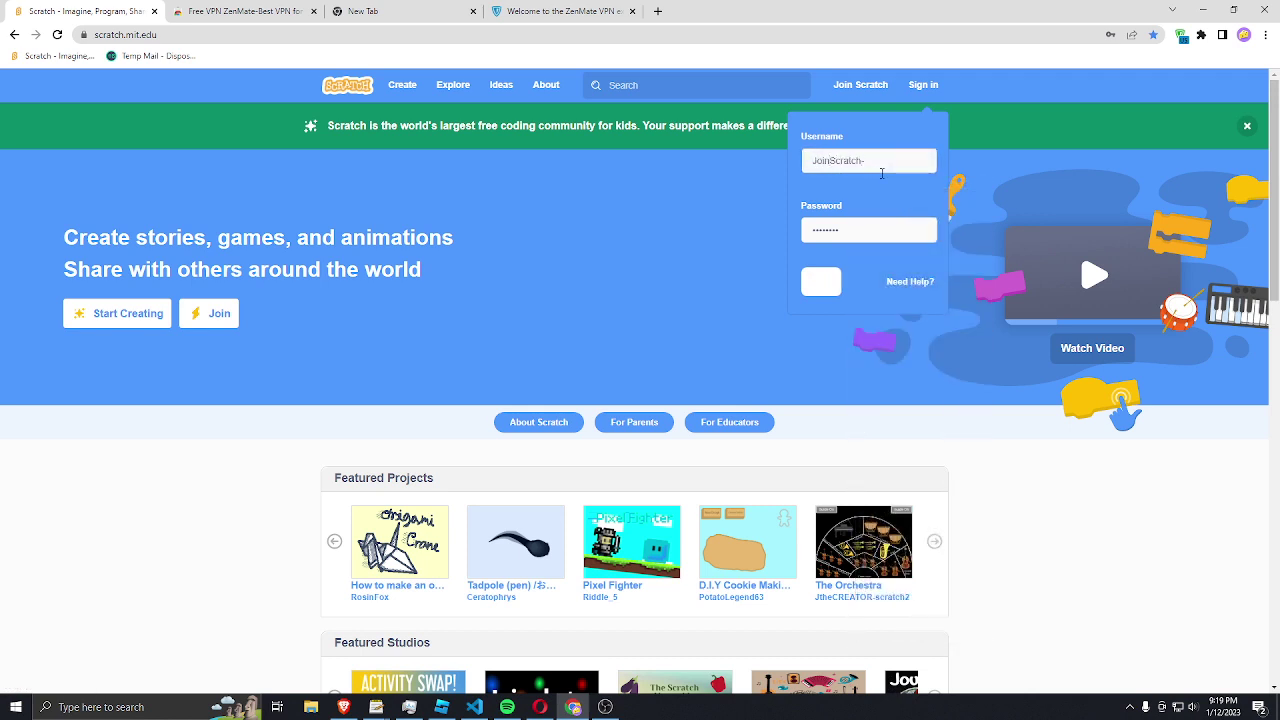
pyautogui.click(852, 228)
pyautogui.hotkey('ctrl', 'a')
pyautogui.press('BackSpace')
pyautogui.write('********')
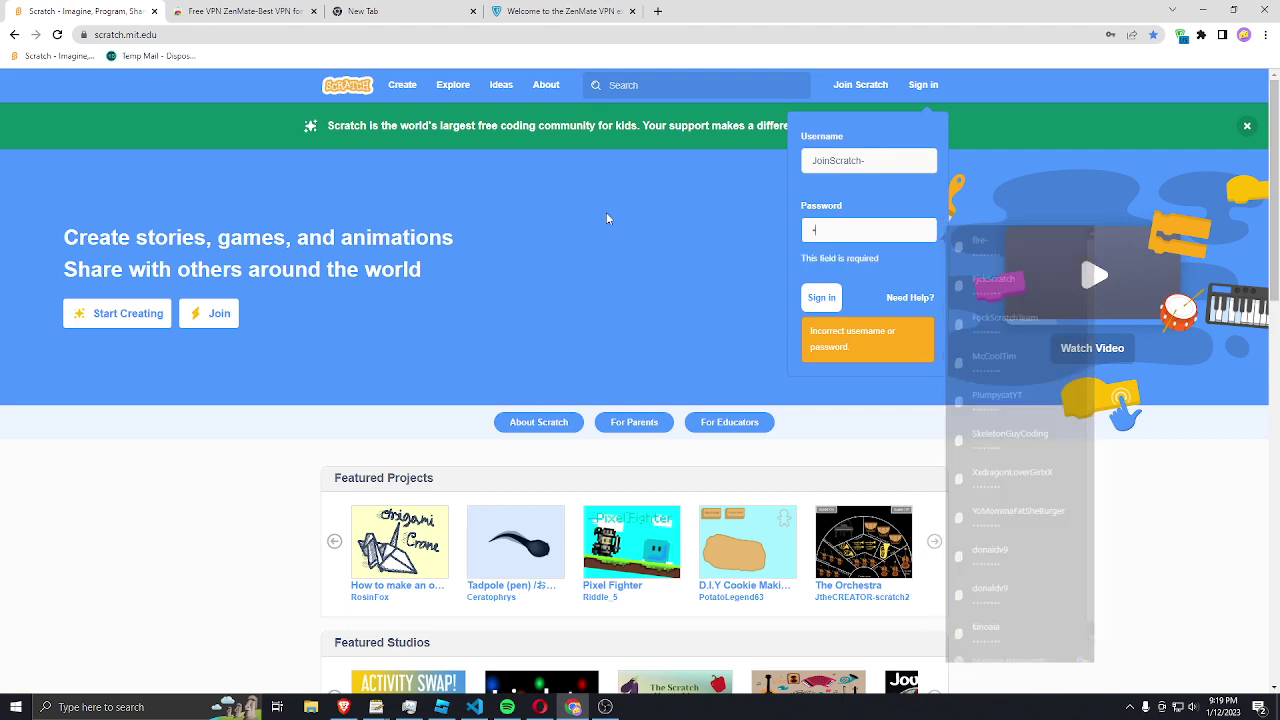
pyautogui.press('Return')
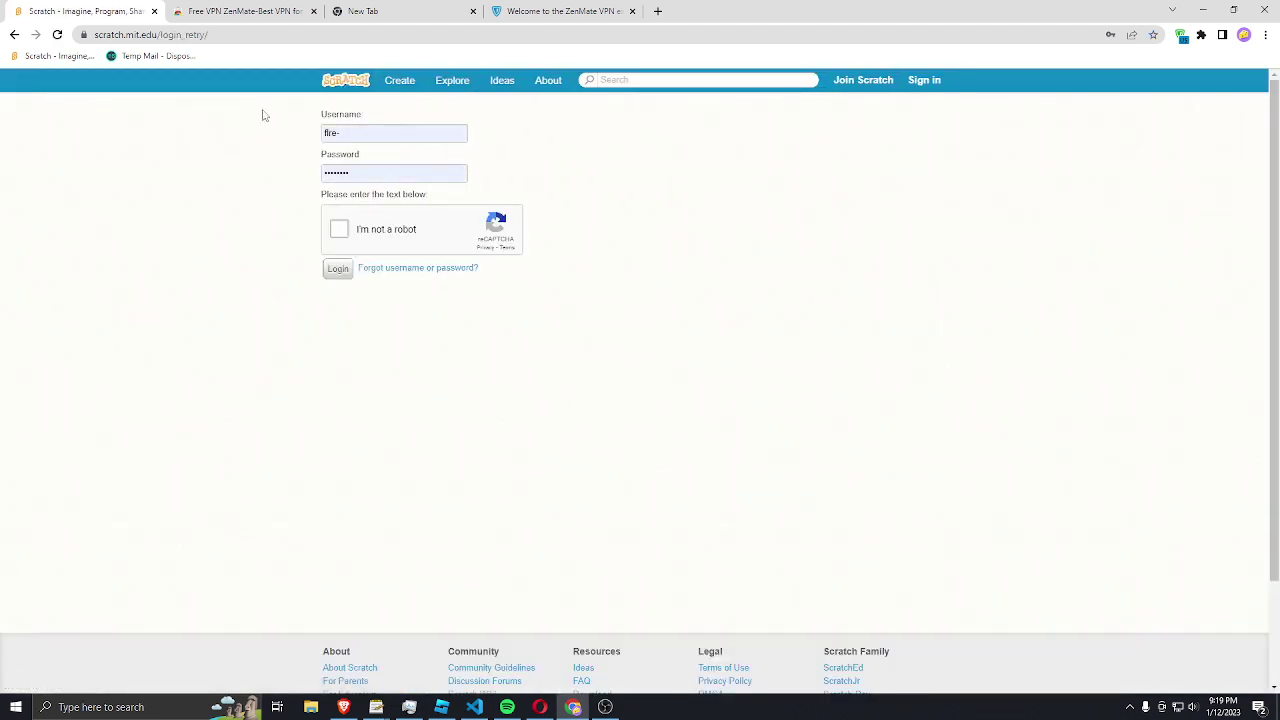
# Step: Open the Join Scratch form from the homepage and enter a new username
pyautogui.click(327, 86)
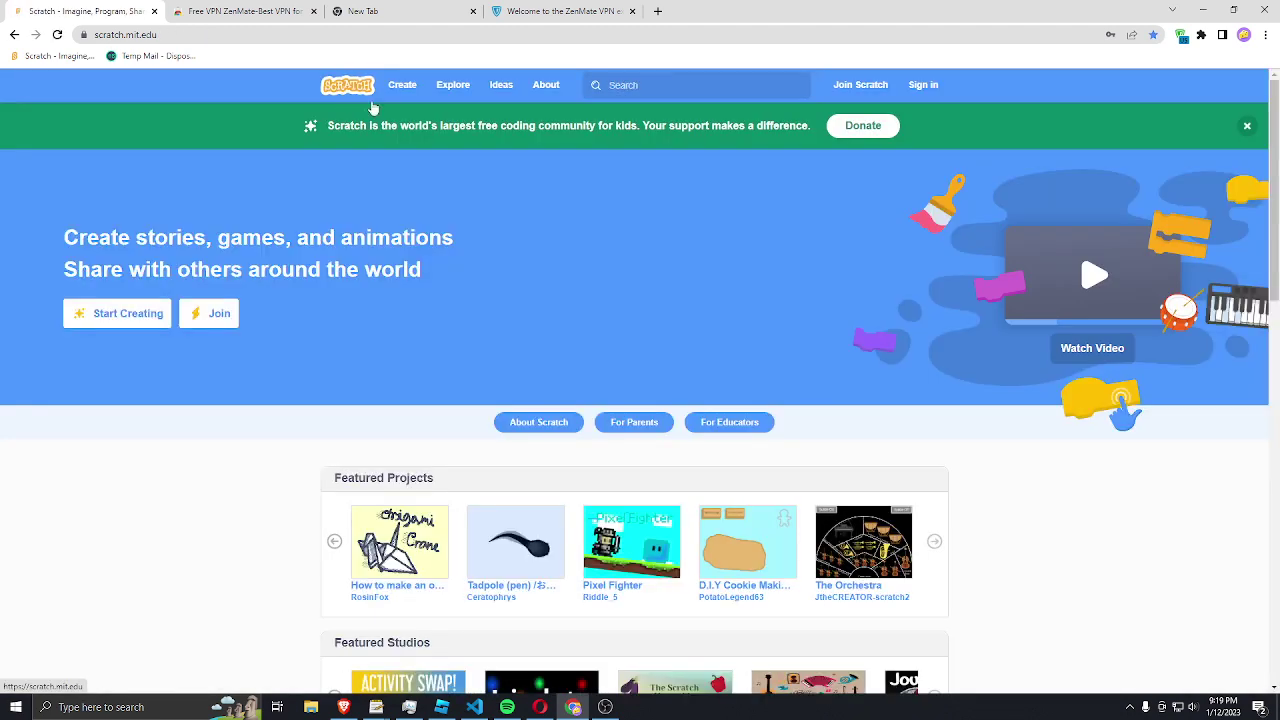
pyautogui.click(870, 88)
pyautogui.click(564, 262)
pyautogui.write('kok')
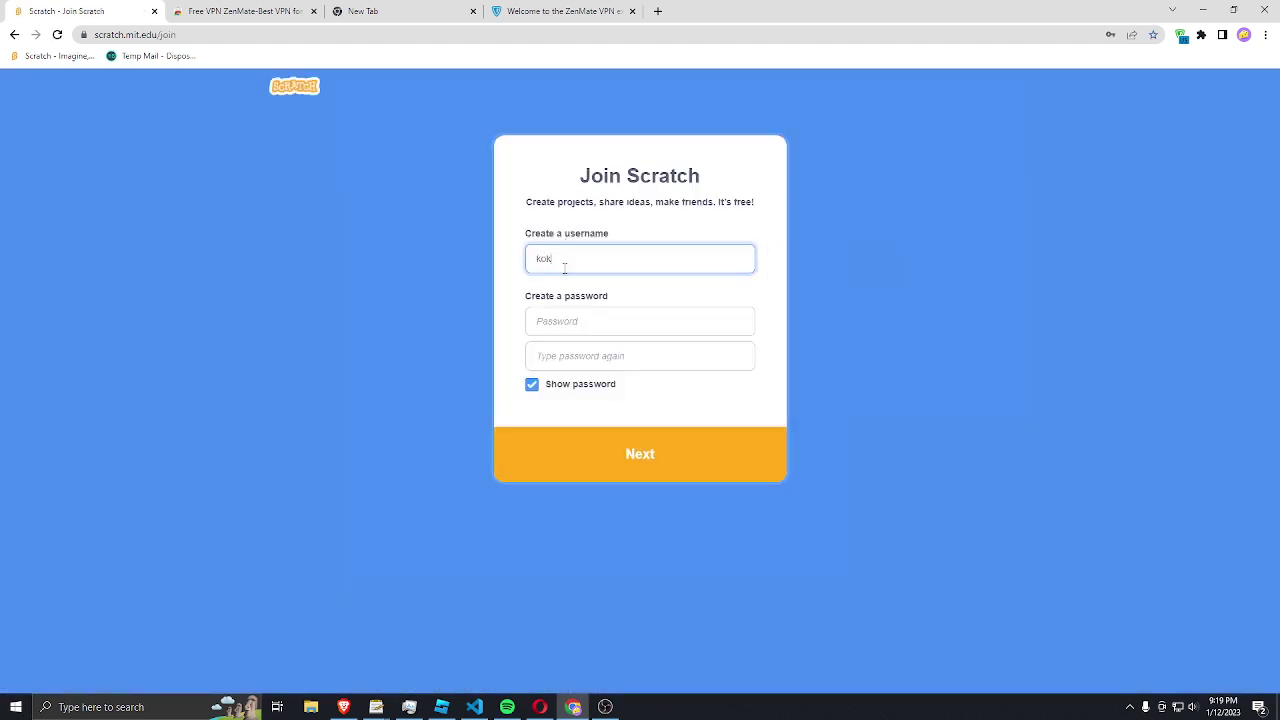
pyautogui.write('okoko')
pyautogui.click(577, 316)
pyautogui.click(643, 266)
# Step: Start filling in the password confirmation, correcting typos along the way
pyautogui.click(611, 318)
pyautogui.click(571, 356)
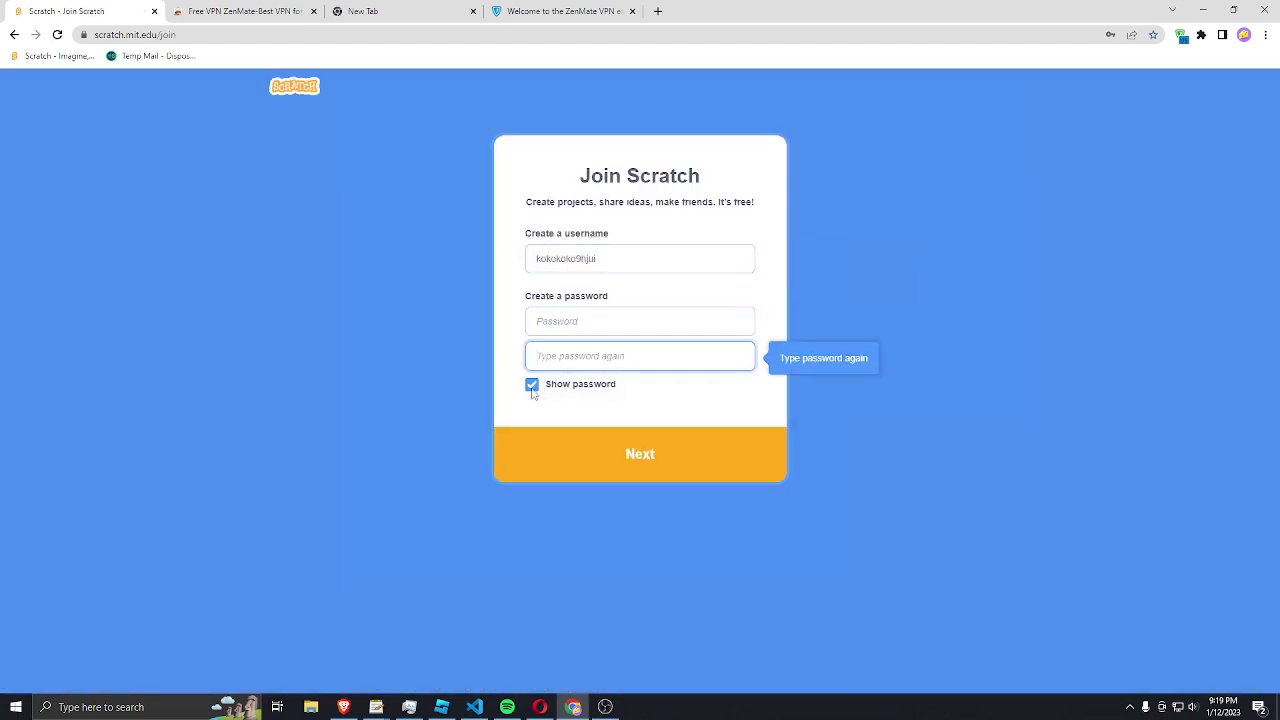
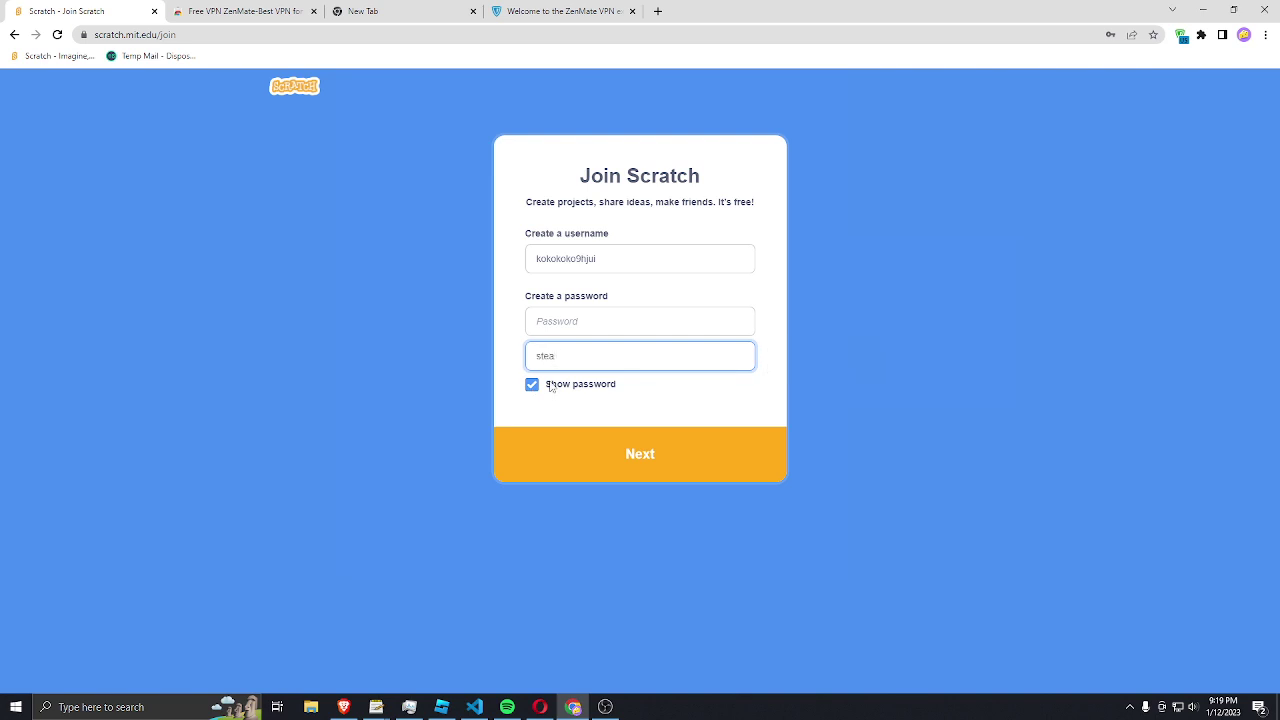
pyautogui.press('BackSpace')
pyautogui.press('BackSpace')
pyautogui.press('BackSpace')
pyautogui.press('BackSpace')
pyautogui.press('BackSpace')
pyautogui.press('BackSpace')
pyautogui.press('BackSpace')
# Step: Re-enter the password and its confirmation, then submit the username and password step
pyautogui.click(571, 333)
pyautogui.click(558, 351)
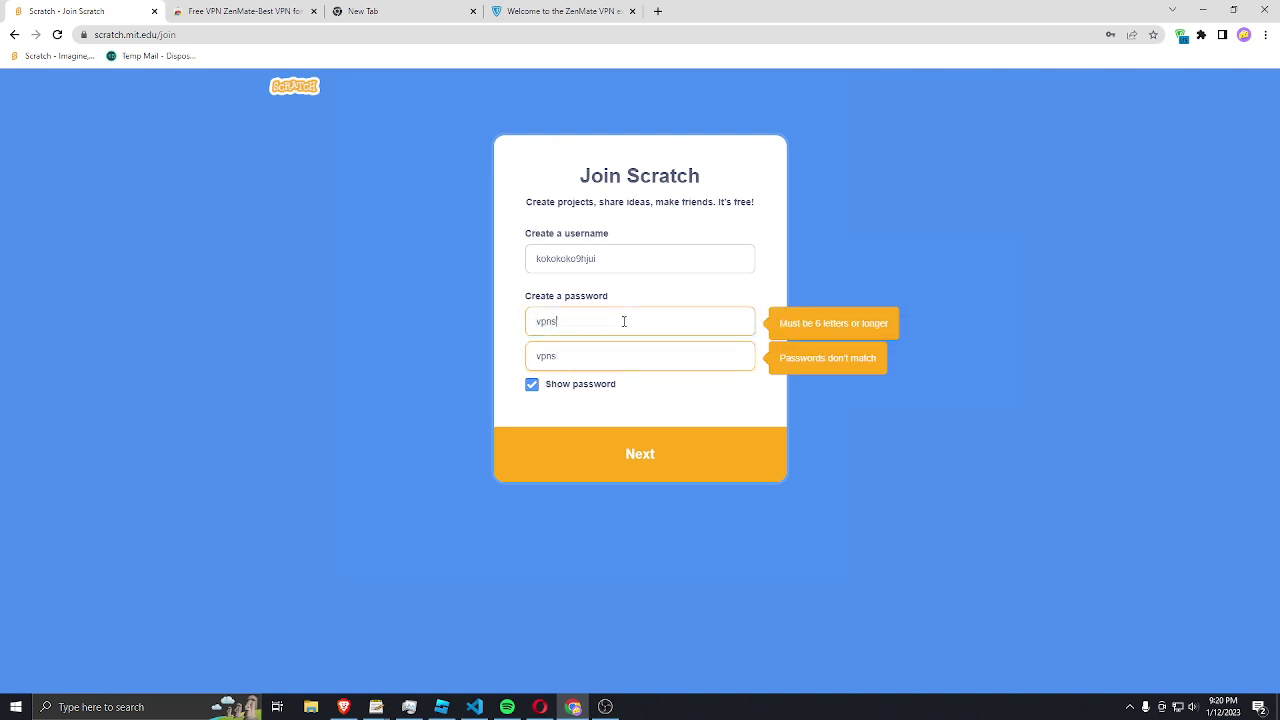
pyautogui.click(628, 367)
pyautogui.click(607, 444)
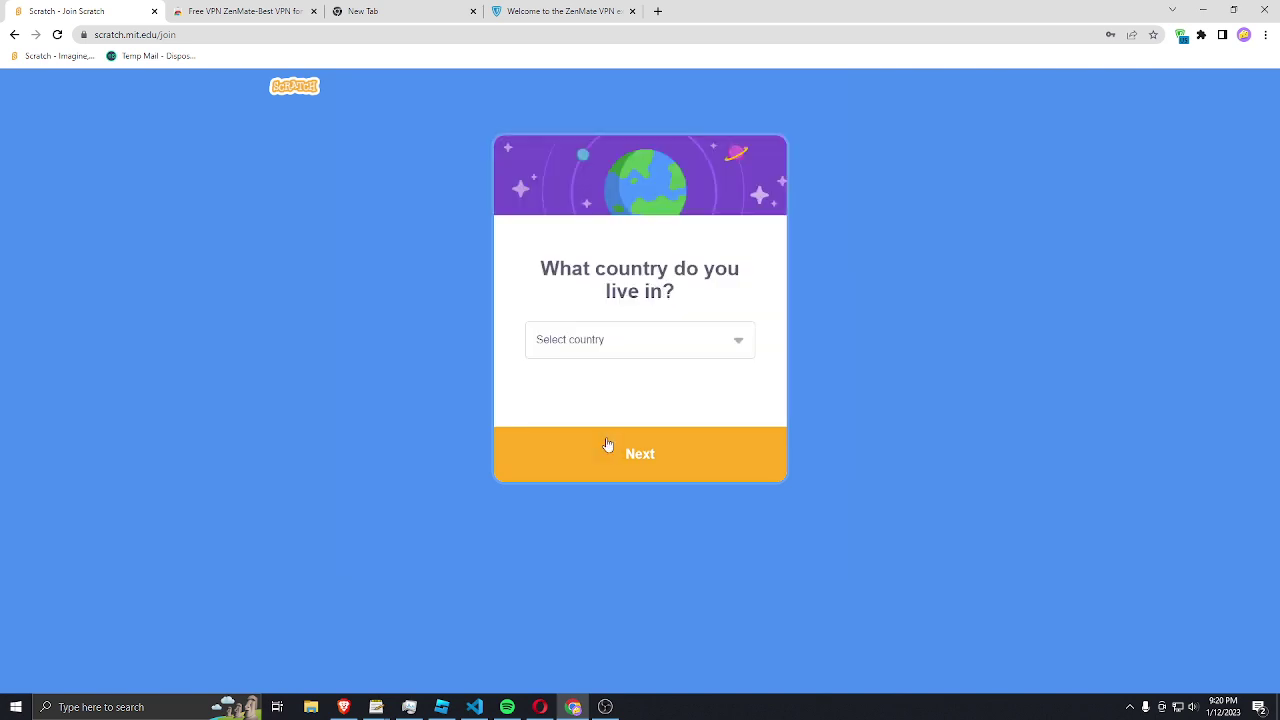
# Step: Choose Andorra as the country and February 2006 as the birth date
pyautogui.click(620, 340)
pyautogui.click(625, 474)
pyautogui.click(595, 450)
pyautogui.click(690, 325)
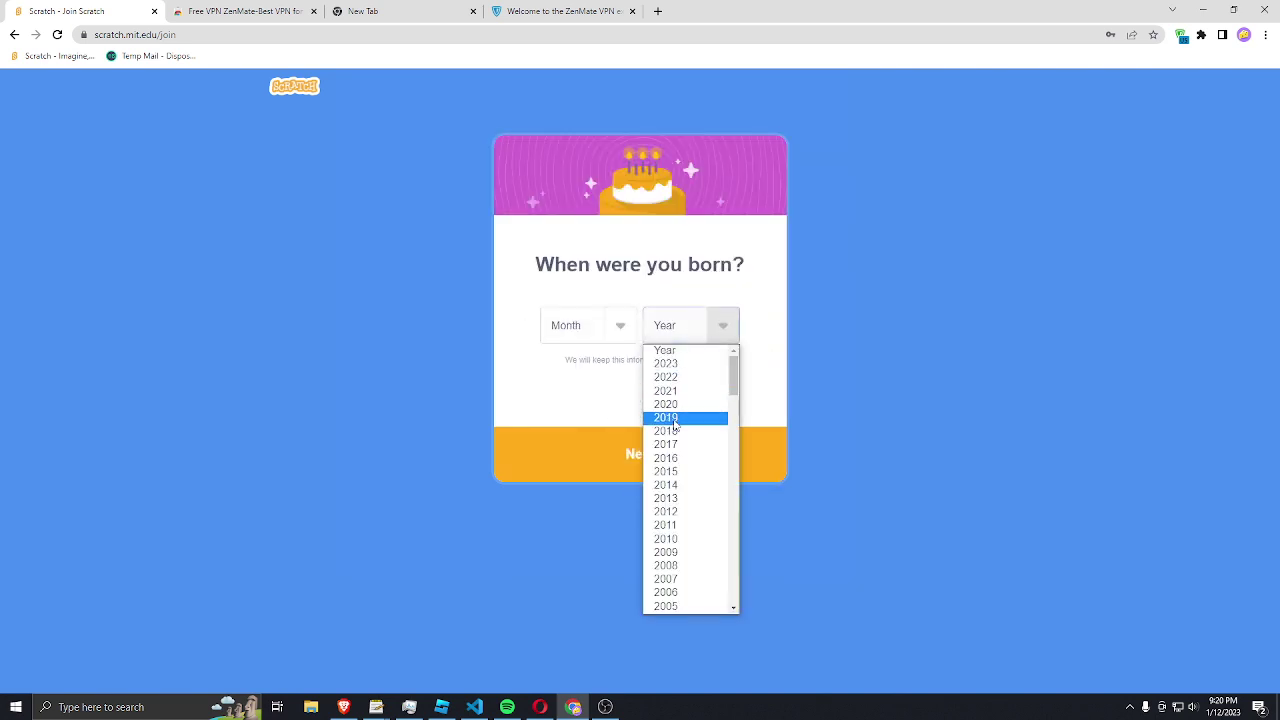
pyautogui.scroll(-5, 680, 430)
pyautogui.scroll(6, 686, 435)
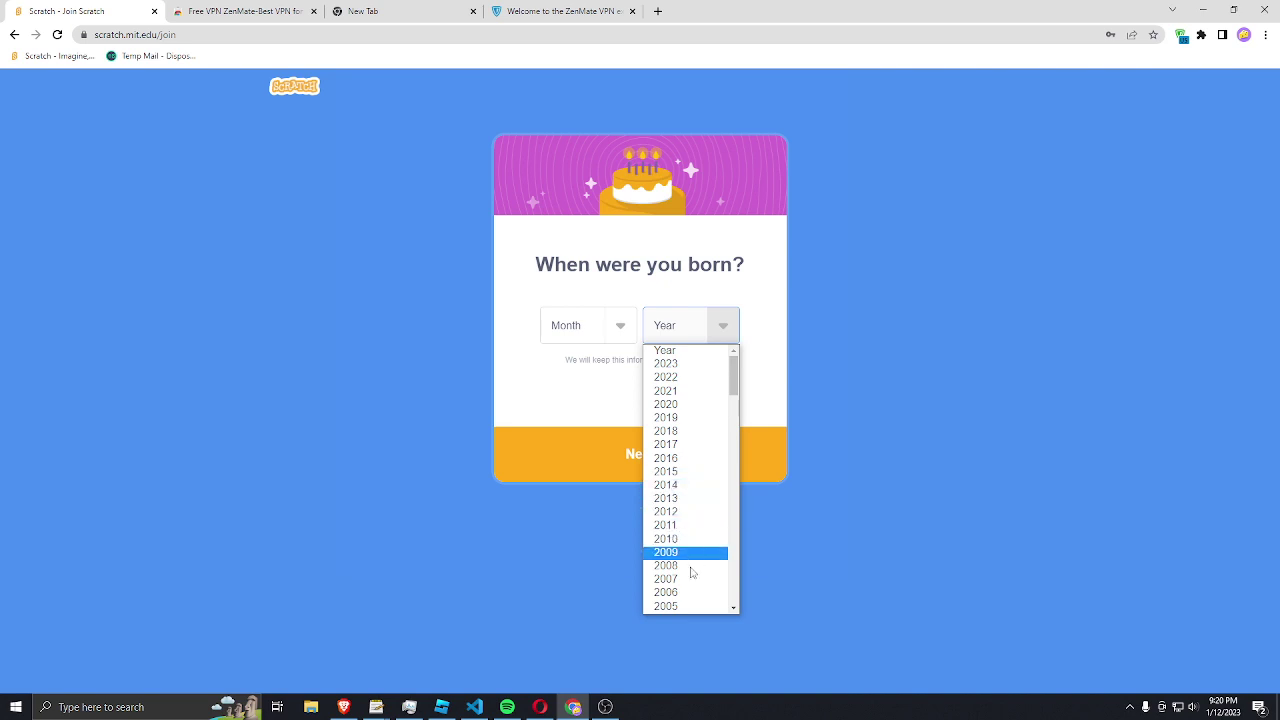
pyautogui.click(688, 600)
pyautogui.click(590, 325)
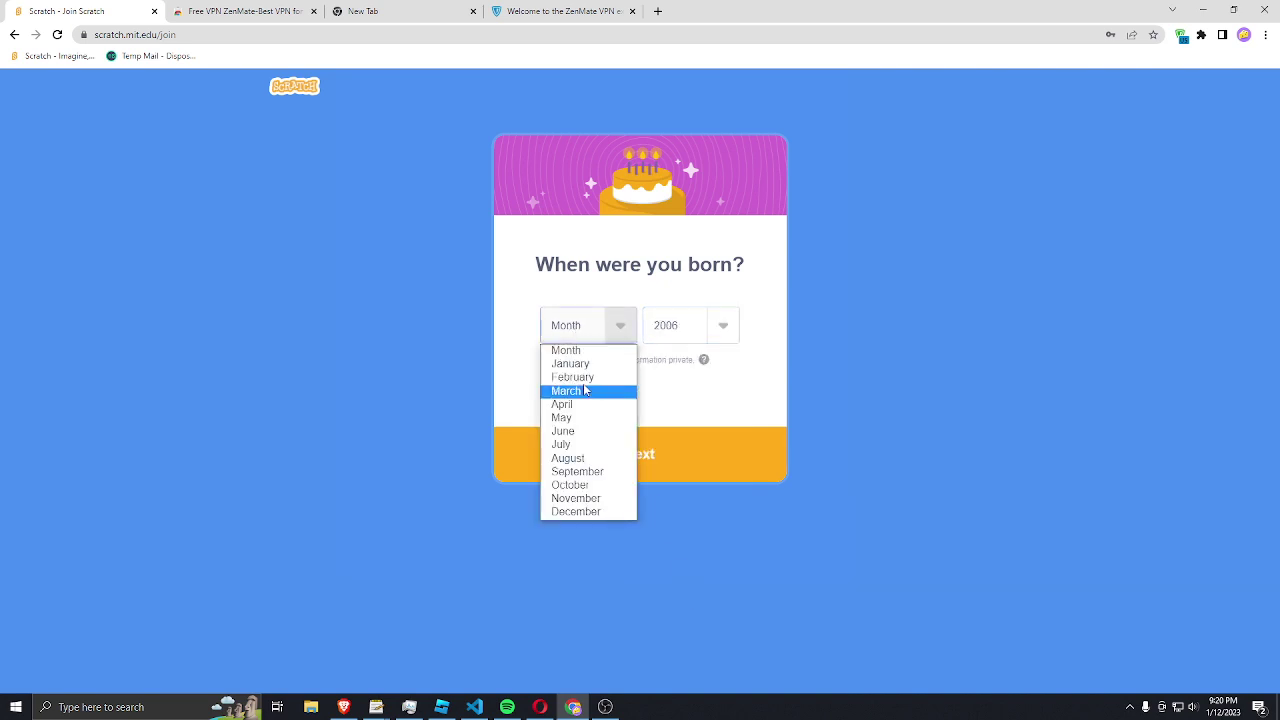
pyautogui.click(587, 378)
pyautogui.click(580, 466)
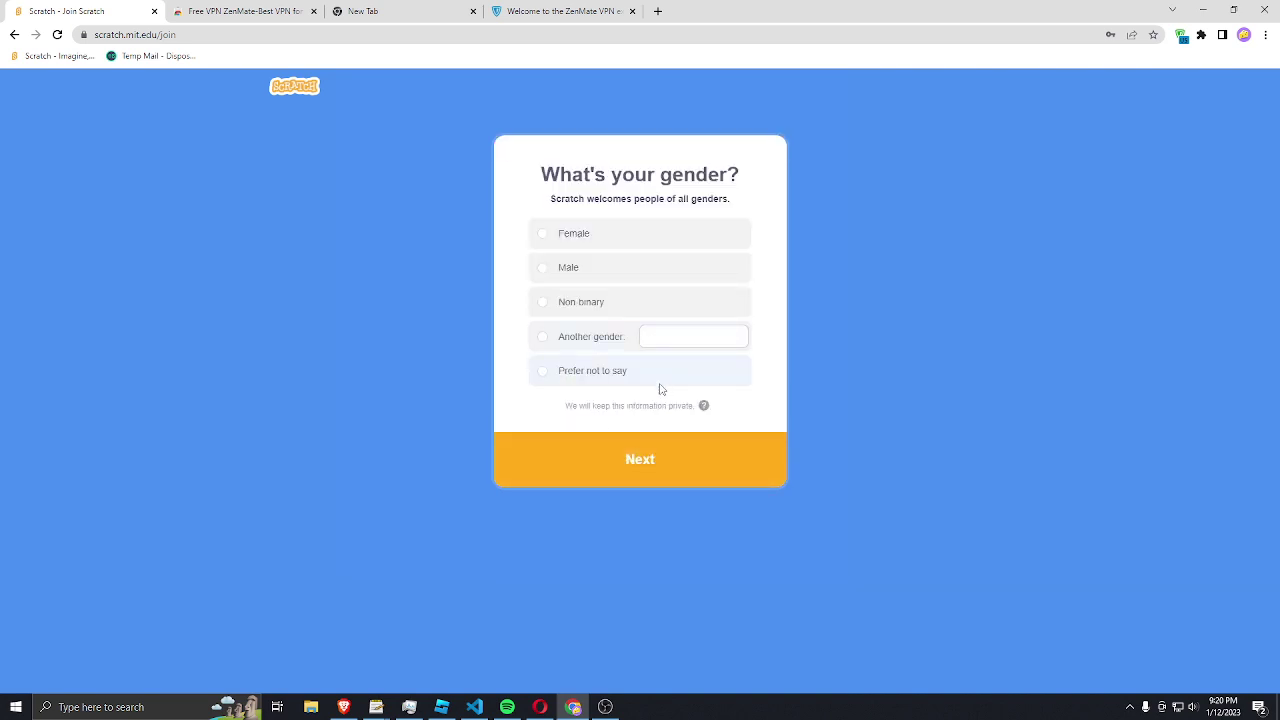
# Step: Choose Prefer not to say for gender, enter an email address, and click Get Started
pyautogui.click(658, 382)
pyautogui.click(657, 452)
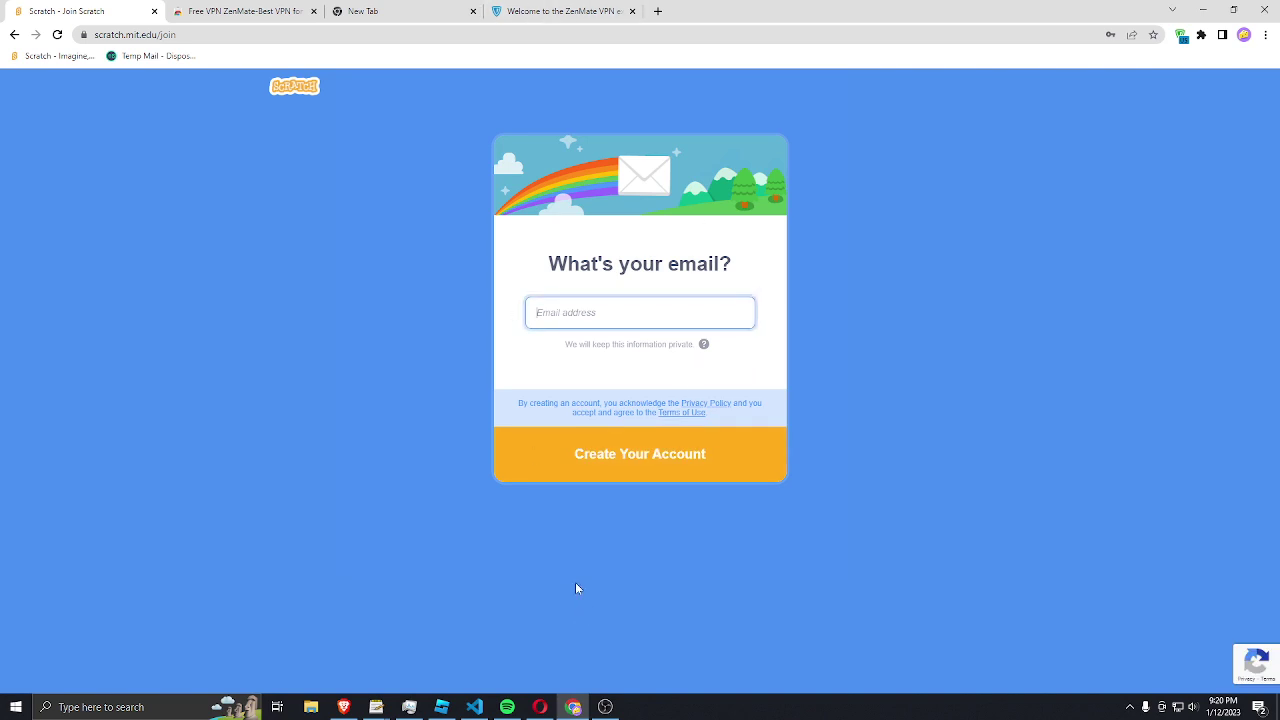
pyautogui.press('Return')
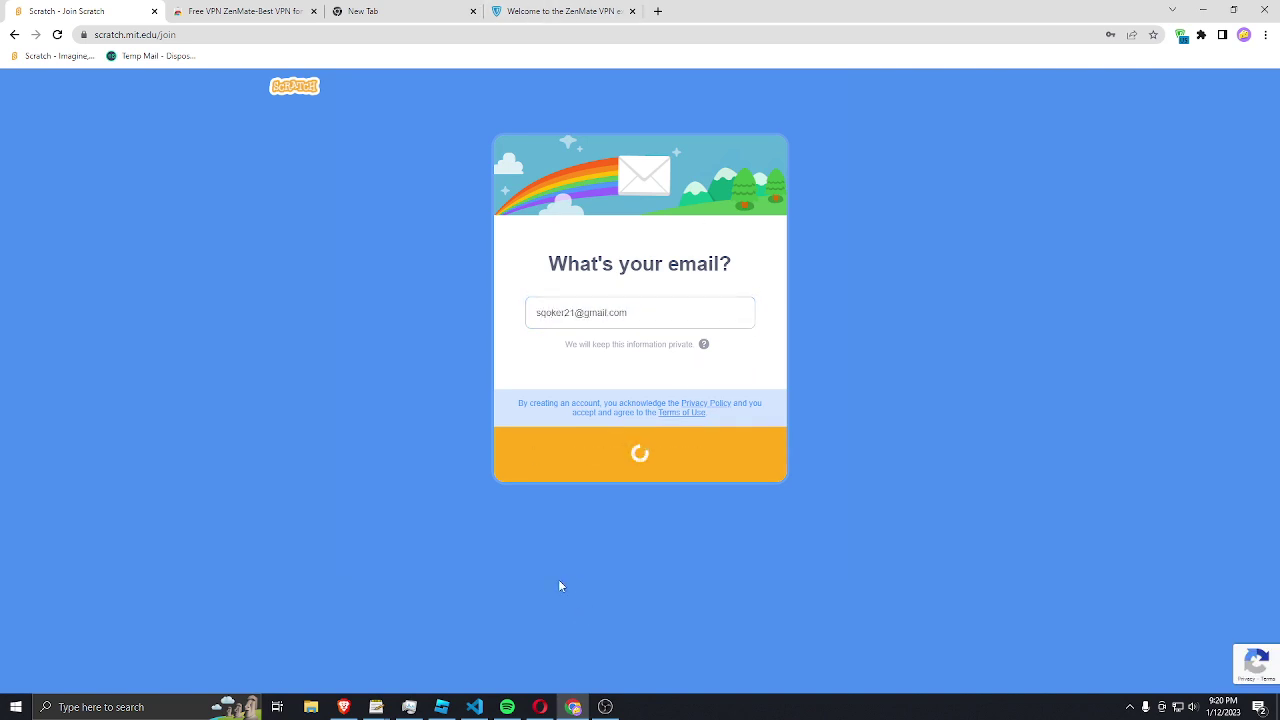
pyautogui.click(627, 455)
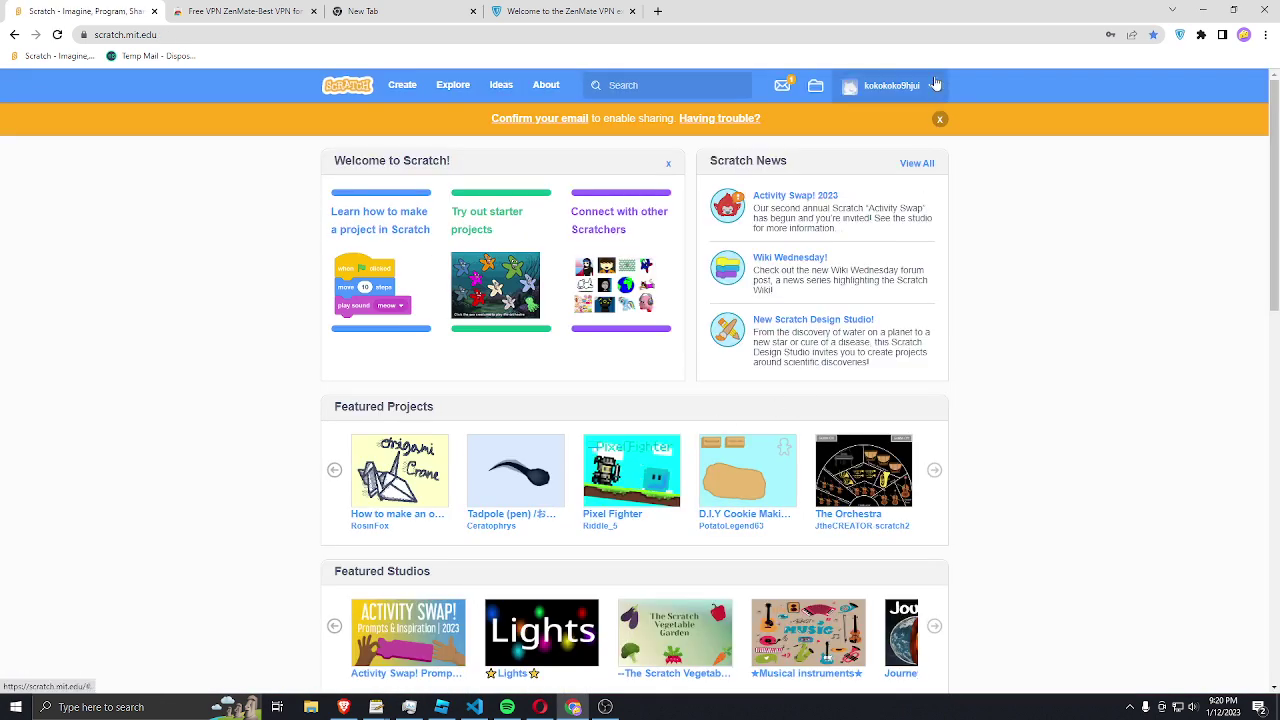
# Step: In Account settings' Password page, fill in the current, new and confirmation passwords
pyautogui.click(912, 86)
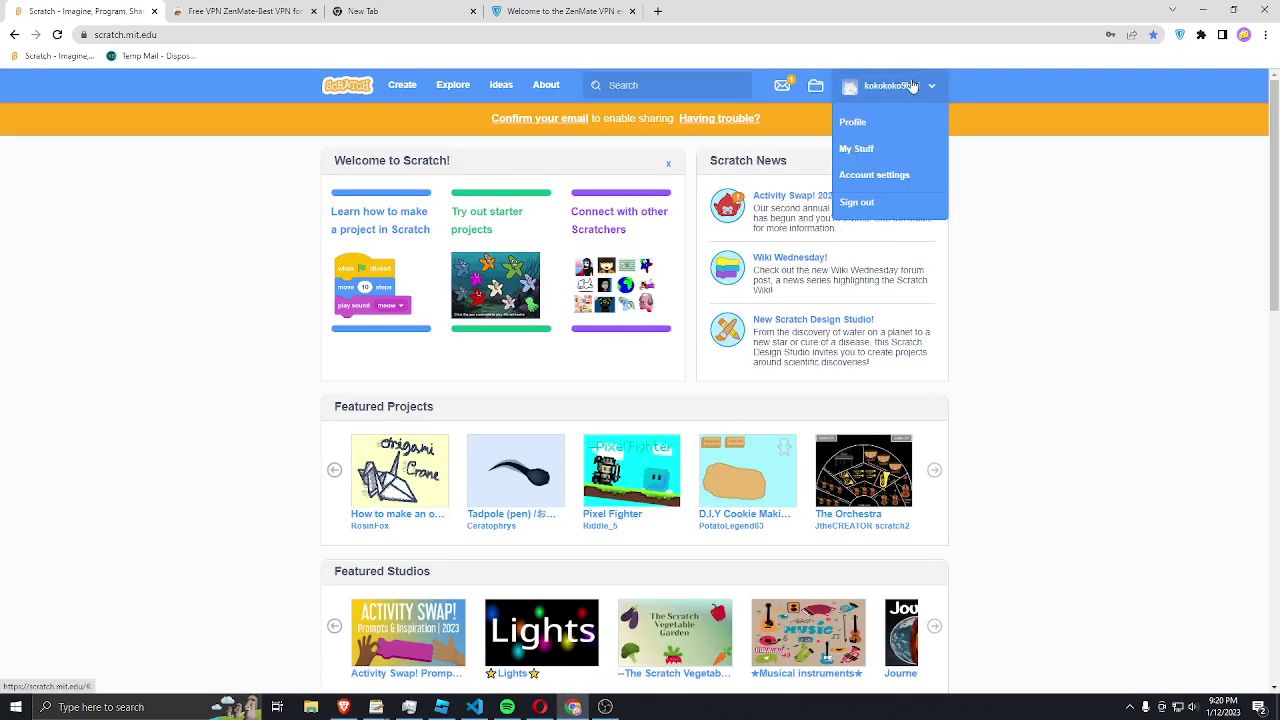
pyautogui.click(896, 180)
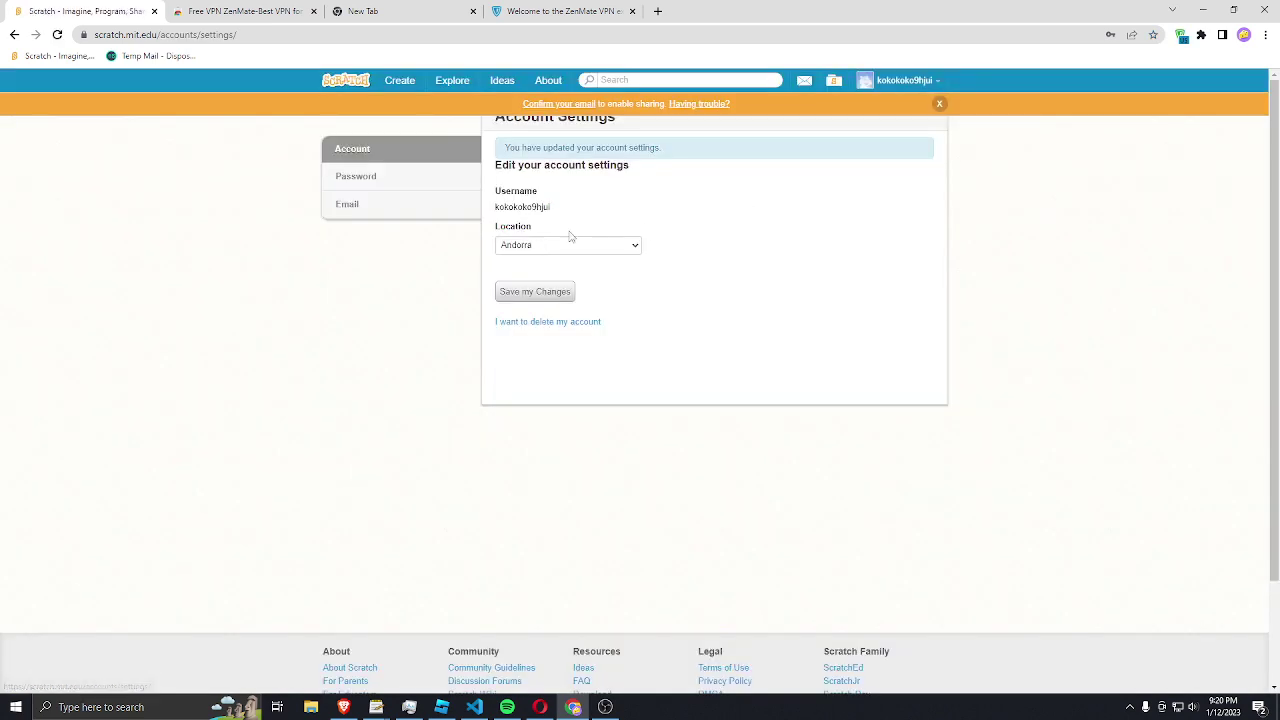
pyautogui.click(398, 184)
pyautogui.click(540, 189)
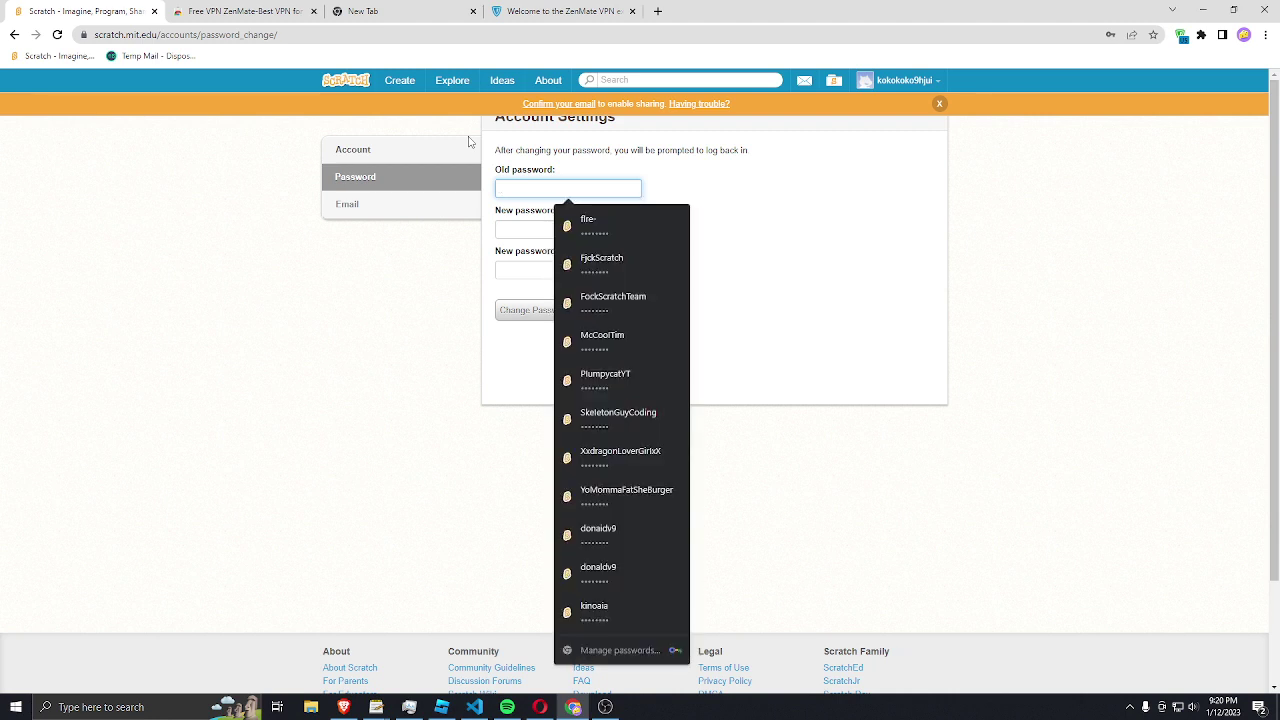
pyautogui.write('****')
pyautogui.press('Tab')
pyautogui.write('********')
pyautogui.press('Tab')
pyautogui.write('***')
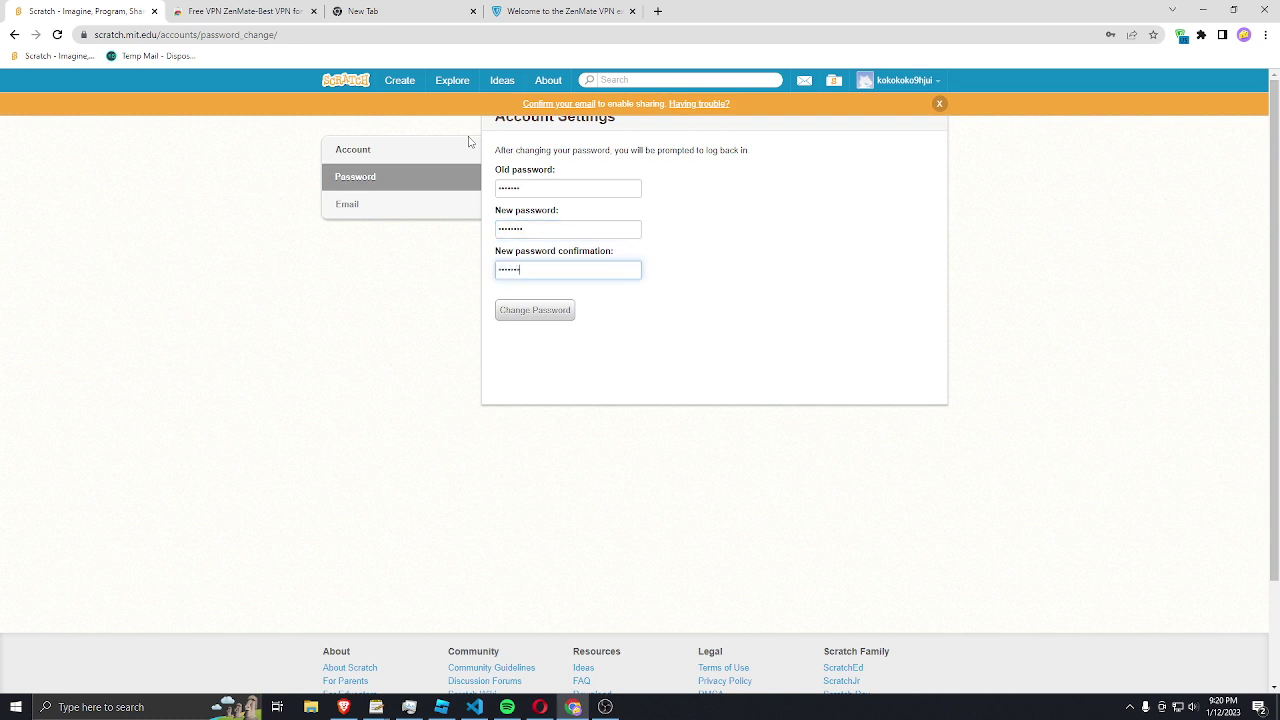
# Step: Submit the password change, clear the autofilled username on the login page, and go back
pyautogui.click(530, 309)
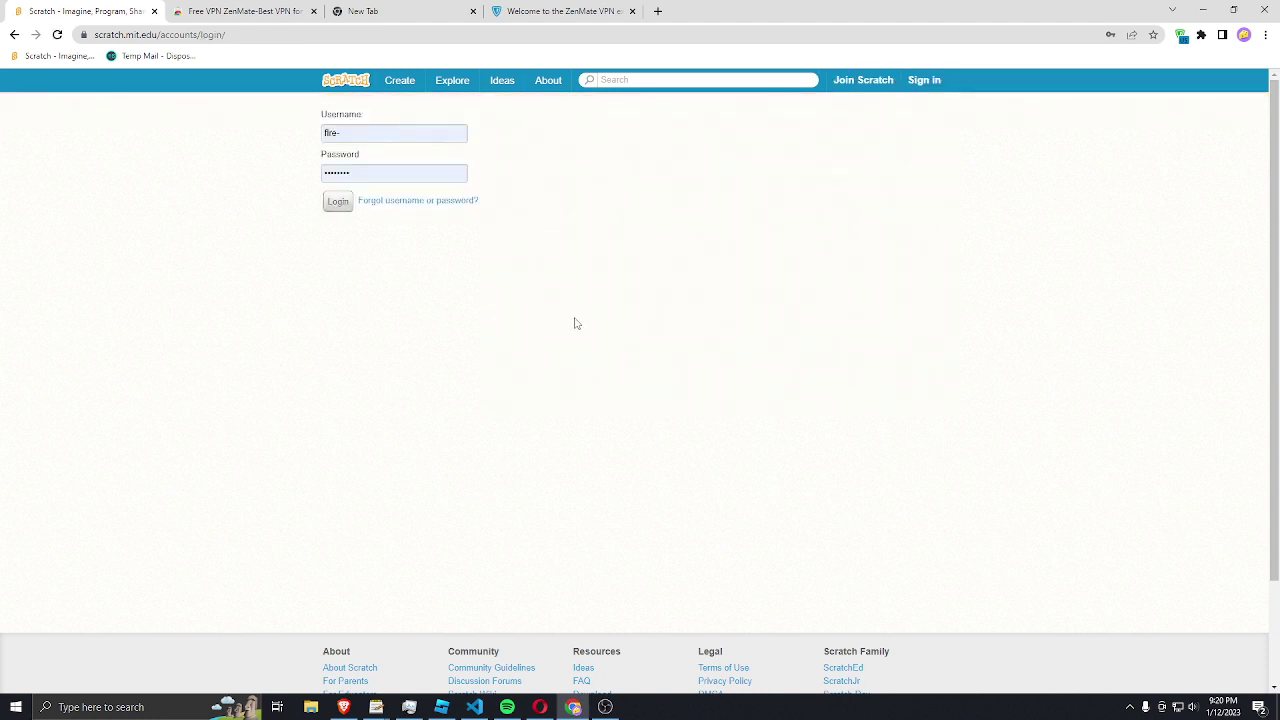
pyautogui.click(369, 134)
pyautogui.moveTo(369, 134); pyautogui.dragTo(294, 140)
pyautogui.press('BackSpace')
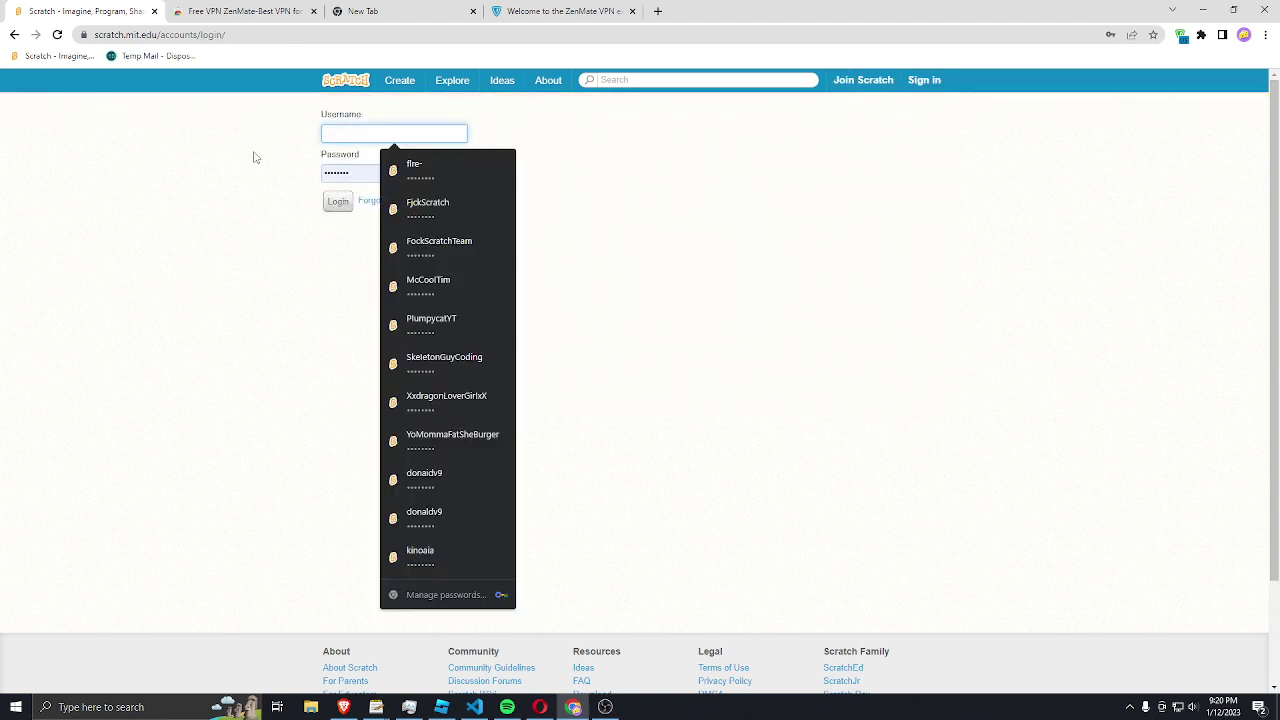
pyautogui.click(14, 34)
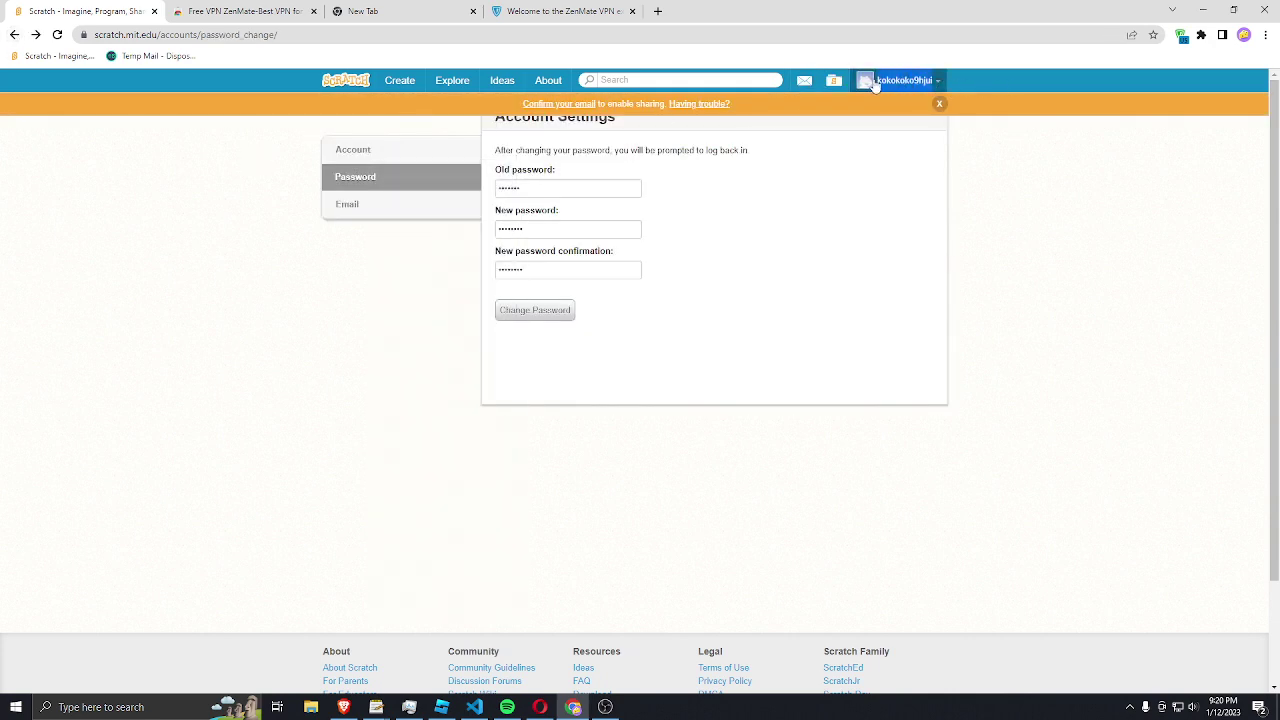
# Step: Sign out, sign back in with the saved new-account login, save its password in Chrome, then sign out
pyautogui.click(911, 84)
pyautogui.click(911, 172)
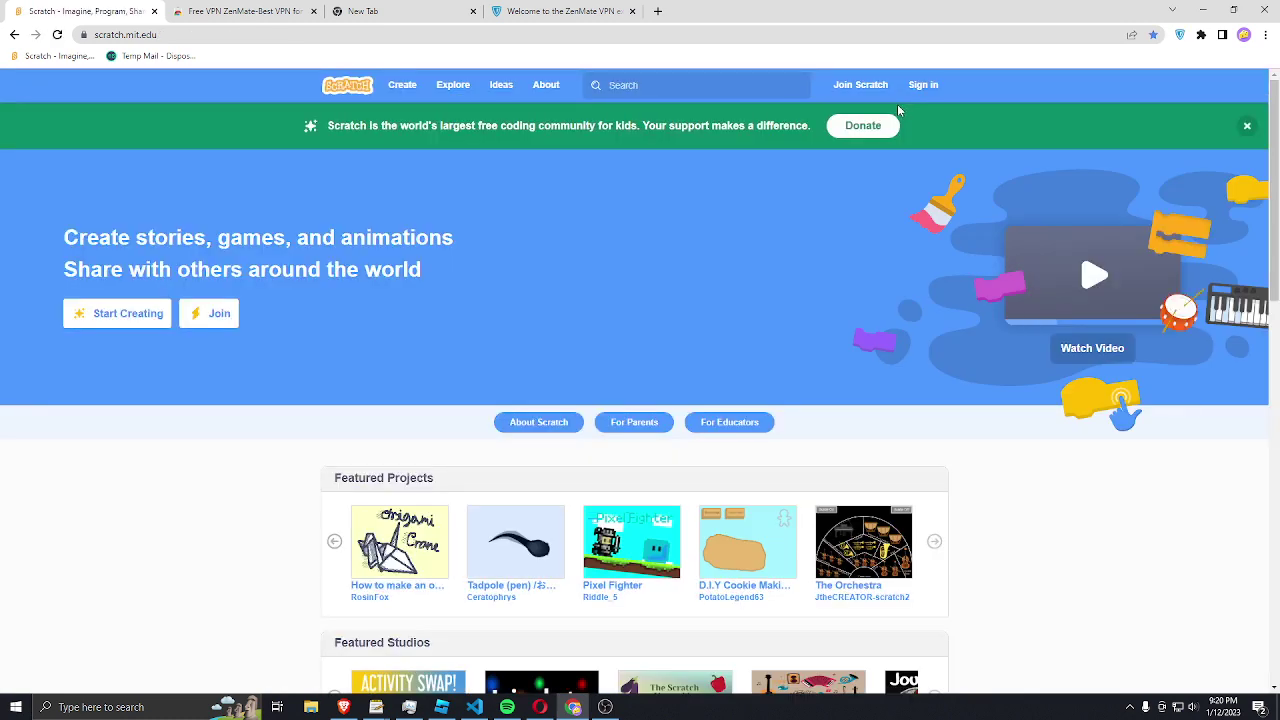
pyautogui.click(921, 85)
pyautogui.click(883, 158)
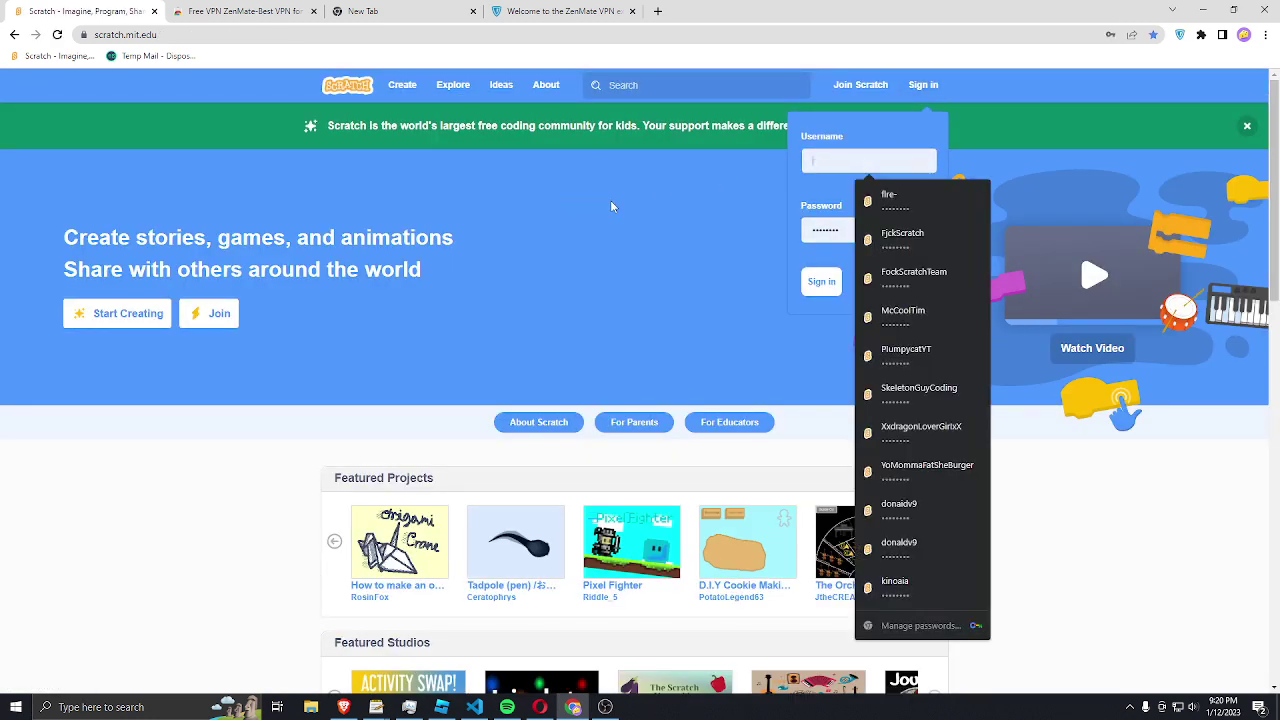
pyautogui.press('Down')
pyautogui.press('Return')
pyautogui.click(821, 281)
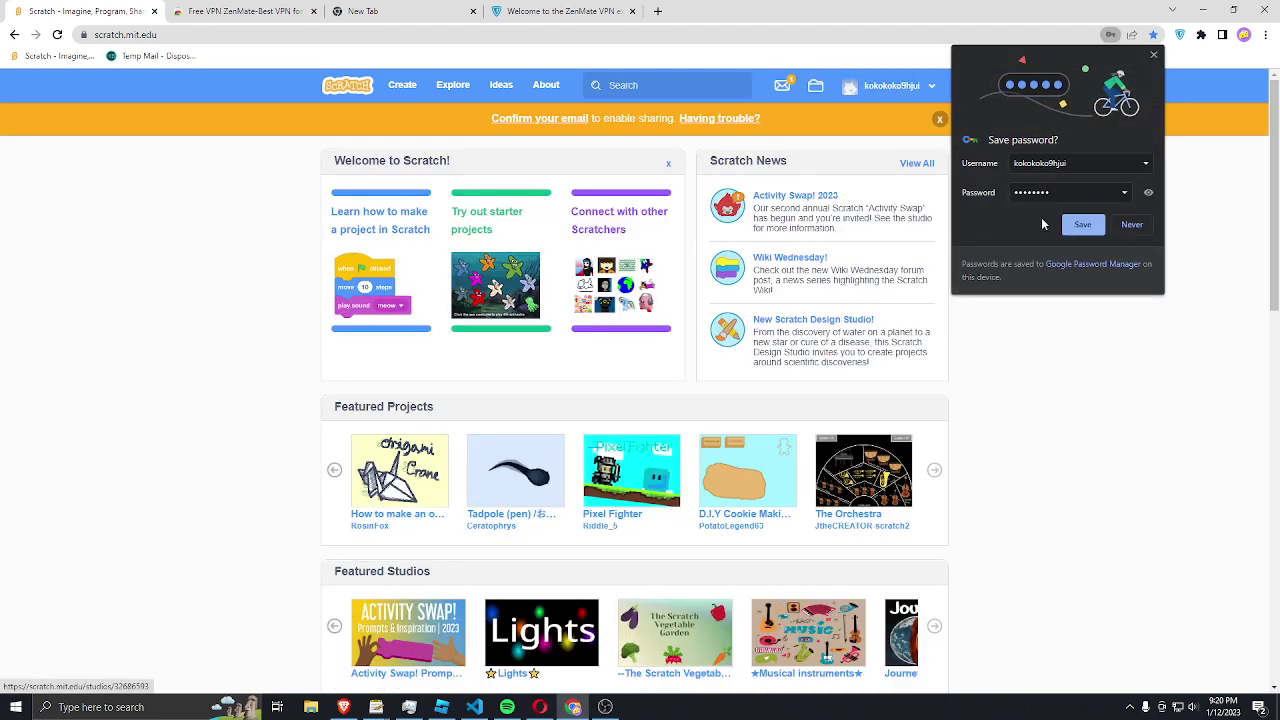
pyautogui.click(1085, 225)
pyautogui.click(892, 85)
pyautogui.click(868, 200)
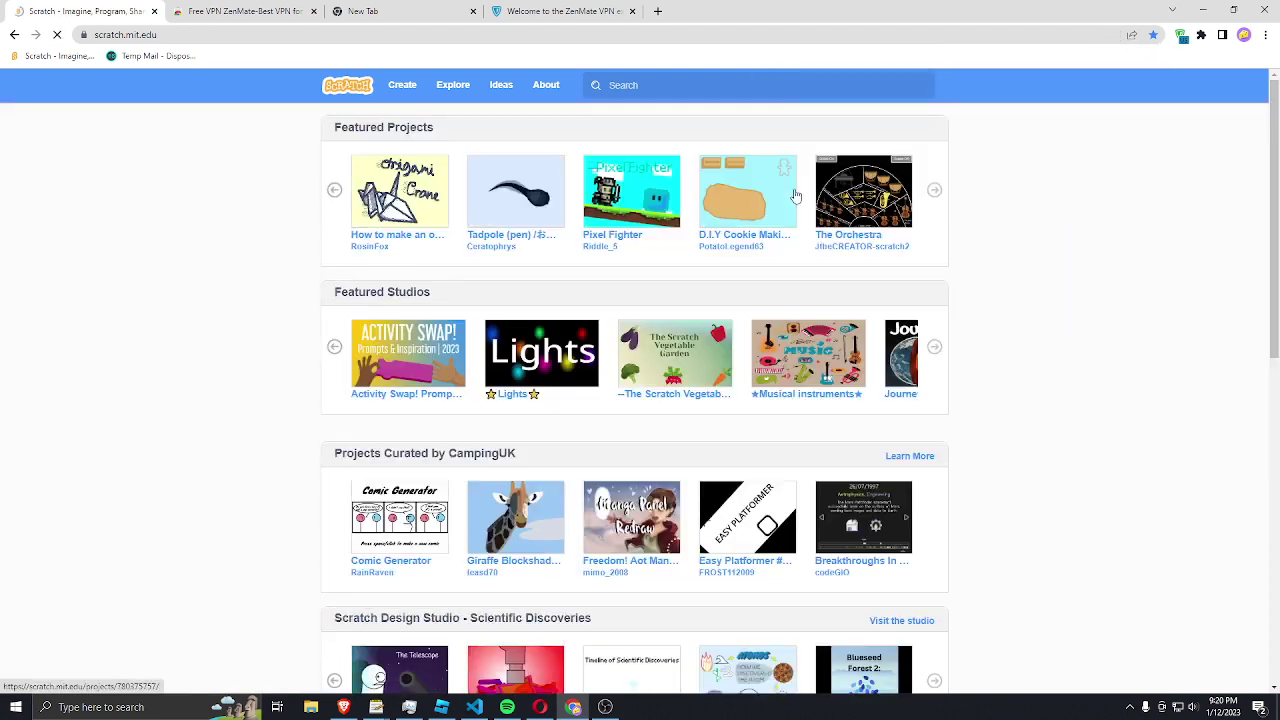
# Step: Reopen Scratch's network-ban page from Chrome history in a new tab
pyautogui.click(525, 12)
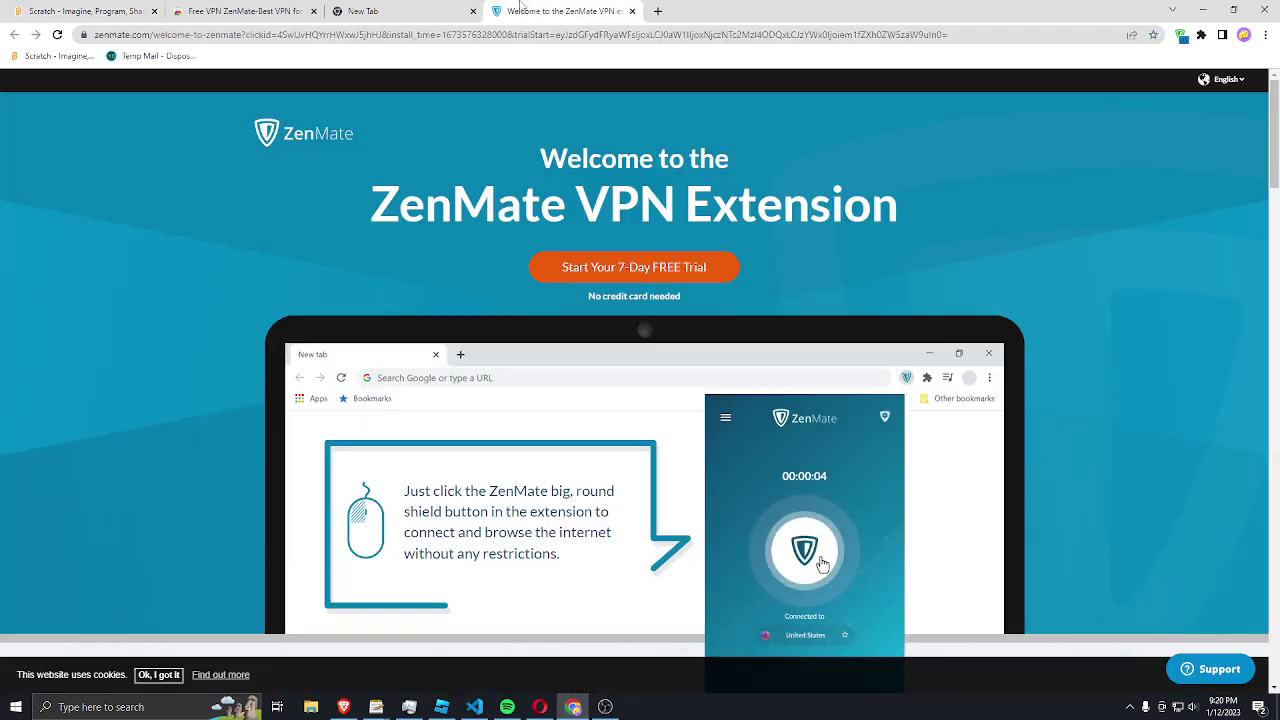
pyautogui.hotkey('ctrl', '1')
pyautogui.click(440, 12)
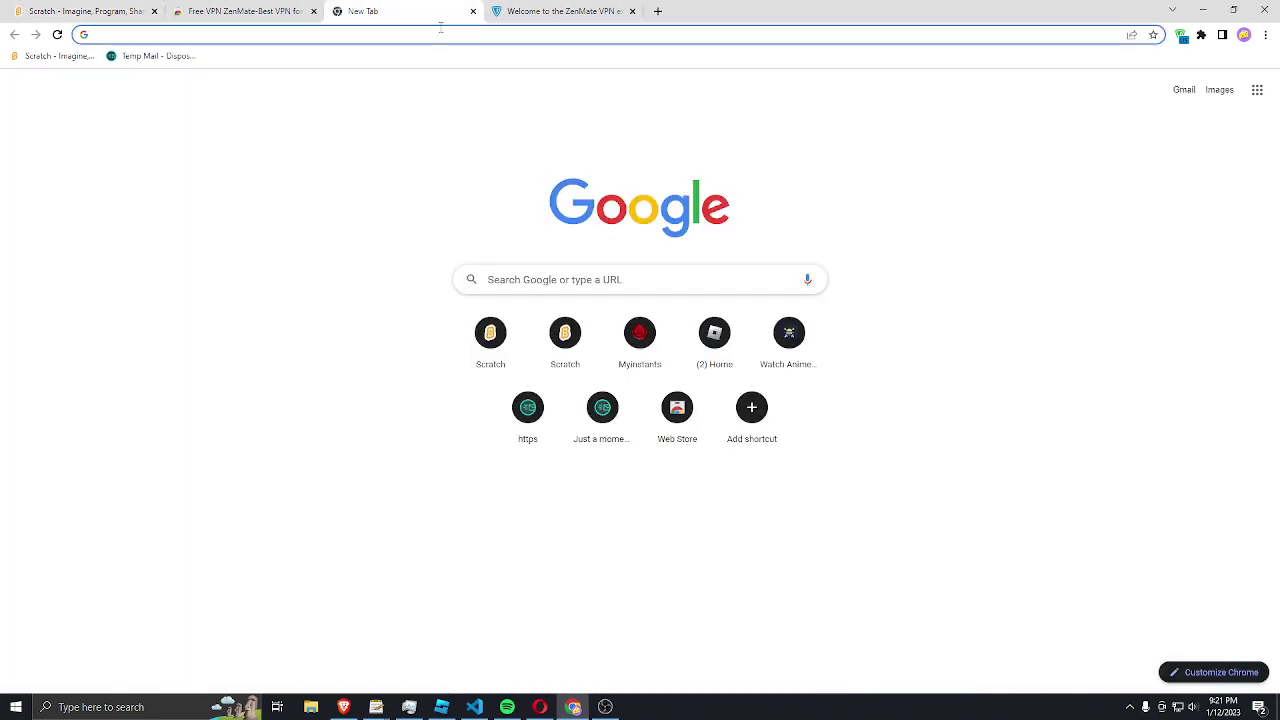
pyautogui.hotkey('ctrl', 'h')
pyautogui.click(557, 282)
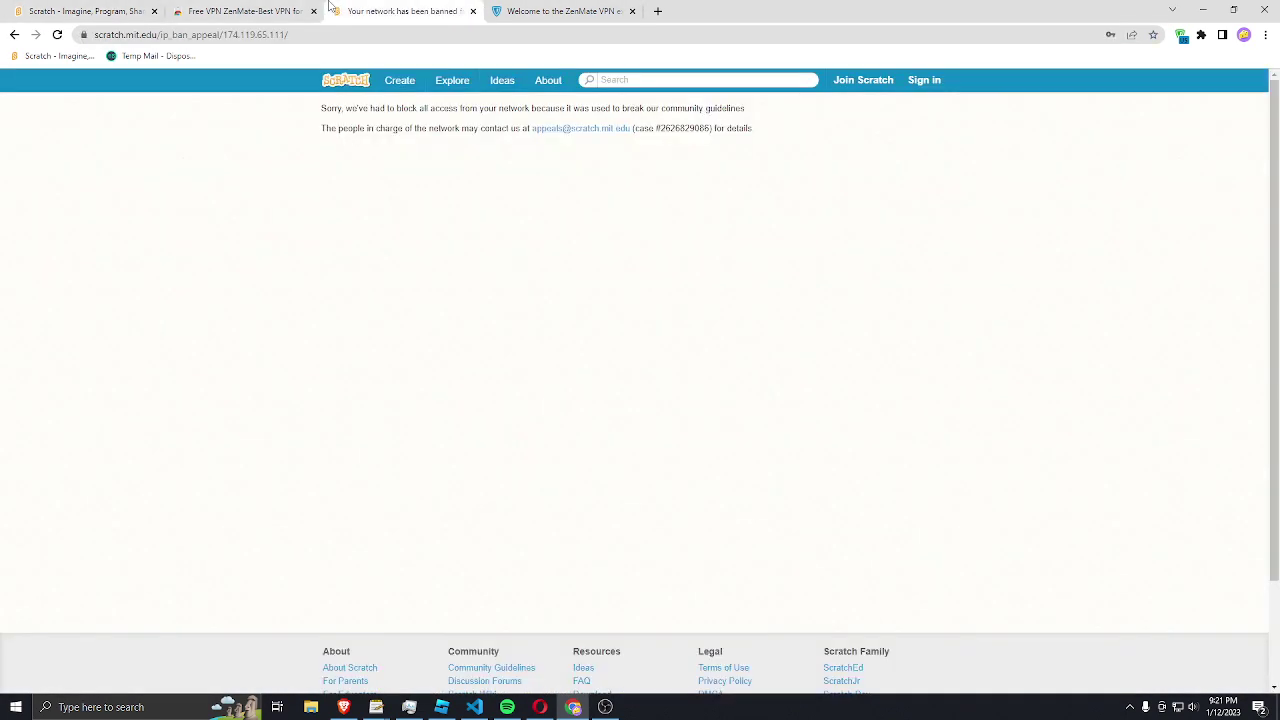
# Step: Sign Scratch into the other saved account using the saved-login suggestions
pyautogui.click(175, 11)
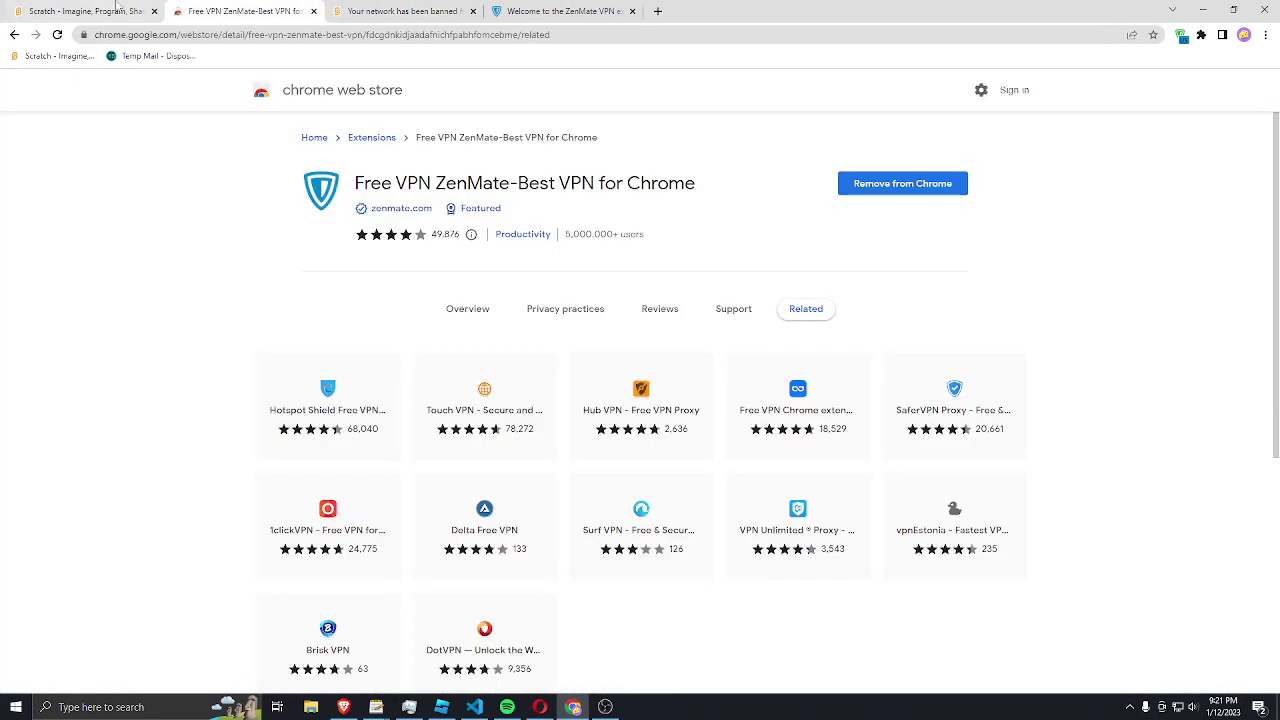
pyautogui.hotkey('ctrl', '1')
pyautogui.click(923, 84)
pyautogui.click(855, 162)
pyautogui.press('Return')
pyautogui.click(857, 160)
pyautogui.press('Return')
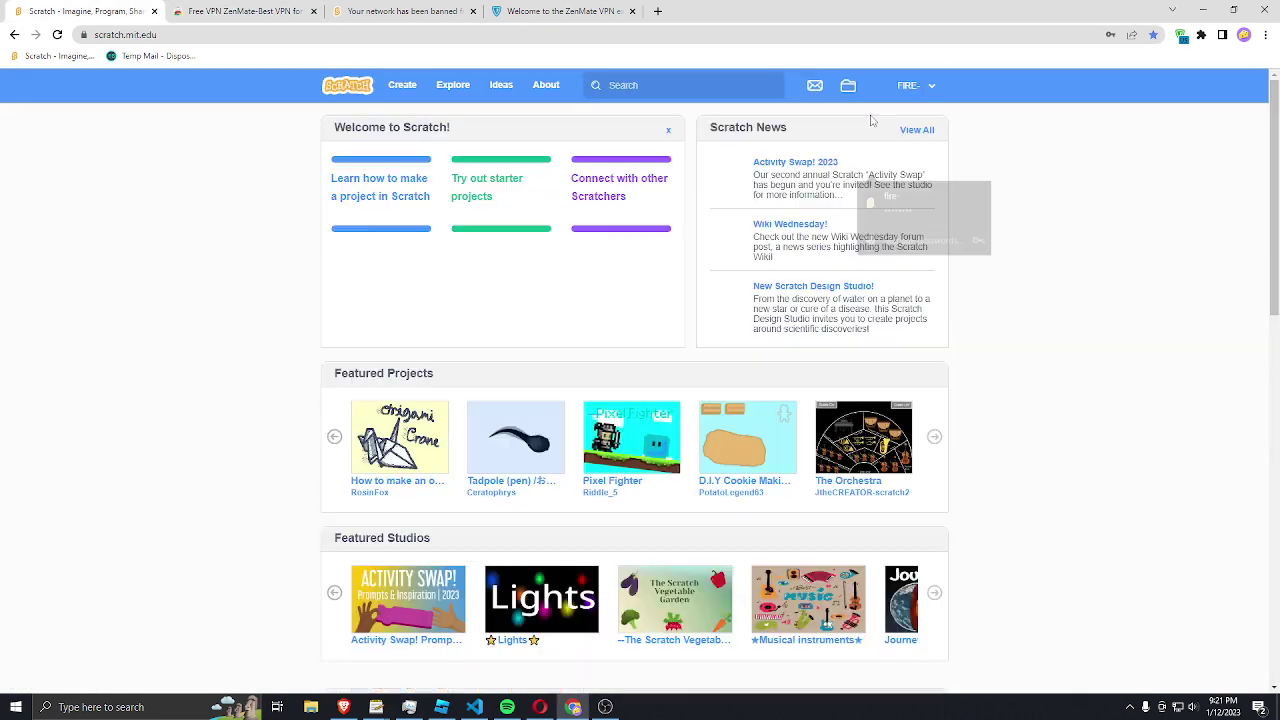
# Step: Reload the network-ban tab and open the browsing history in a new tab
pyautogui.click(425, 10)
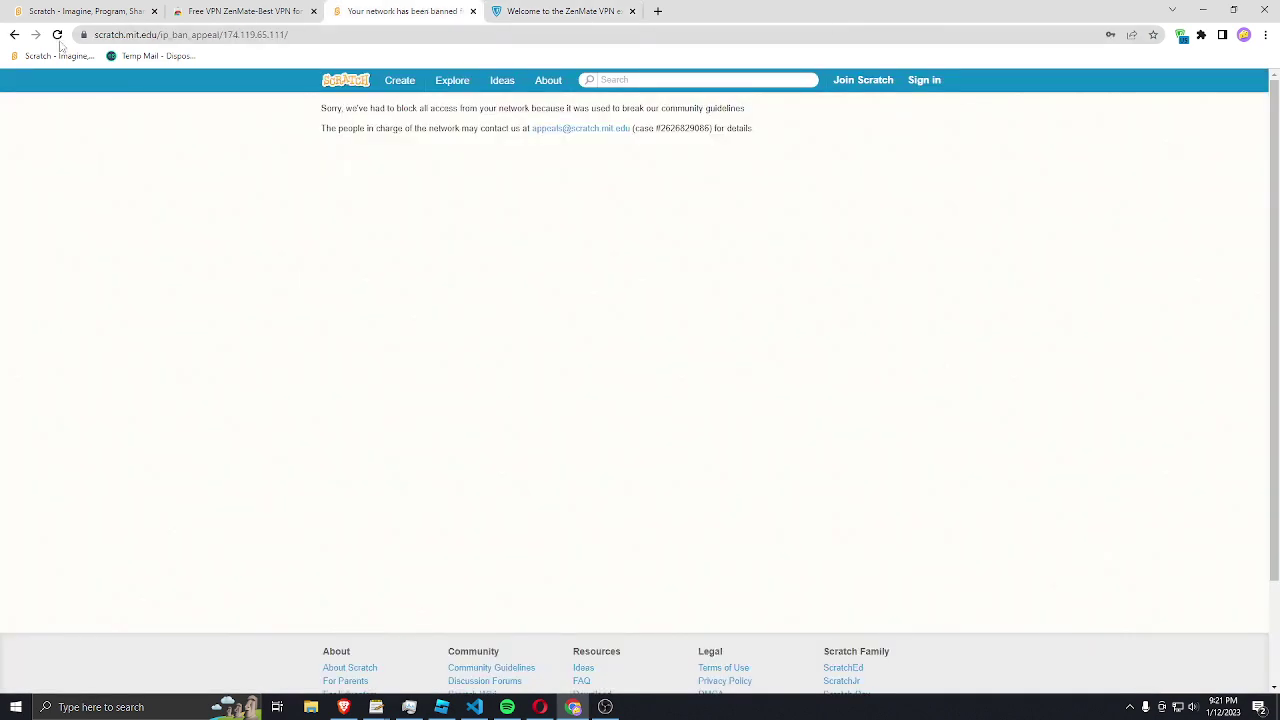
pyautogui.click(56, 35)
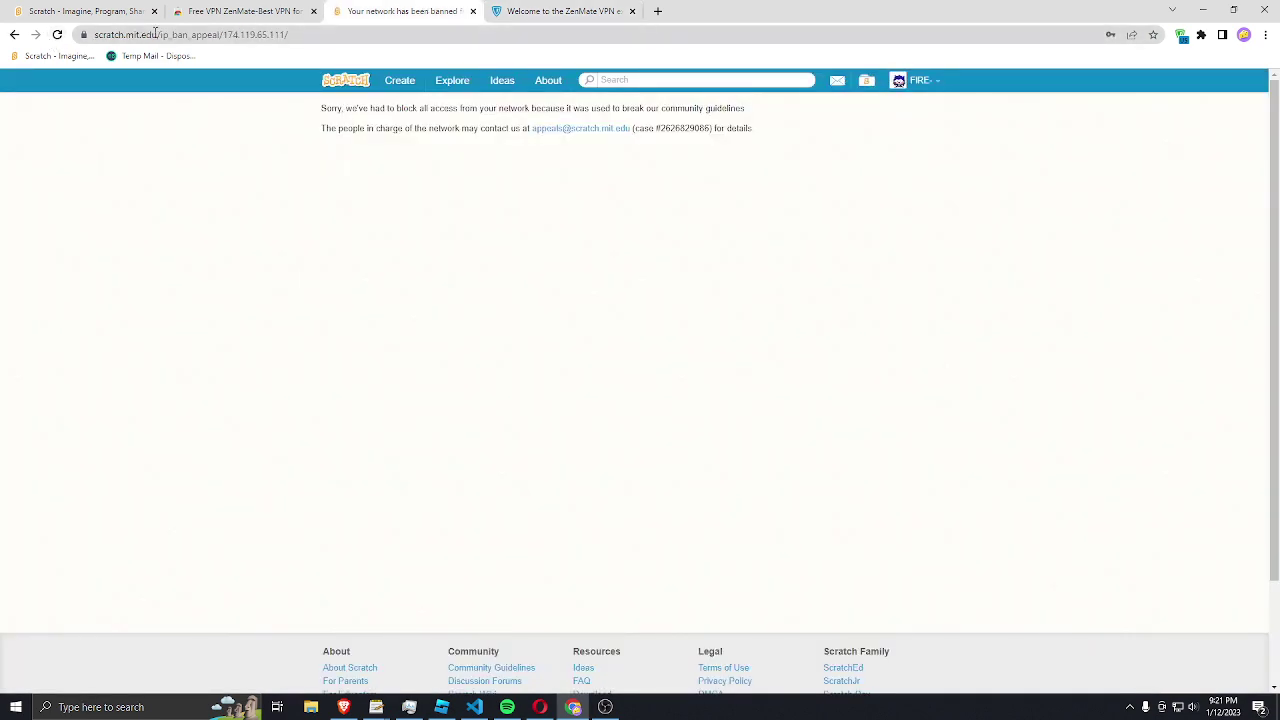
pyautogui.hotkey('ctrl', 'h')
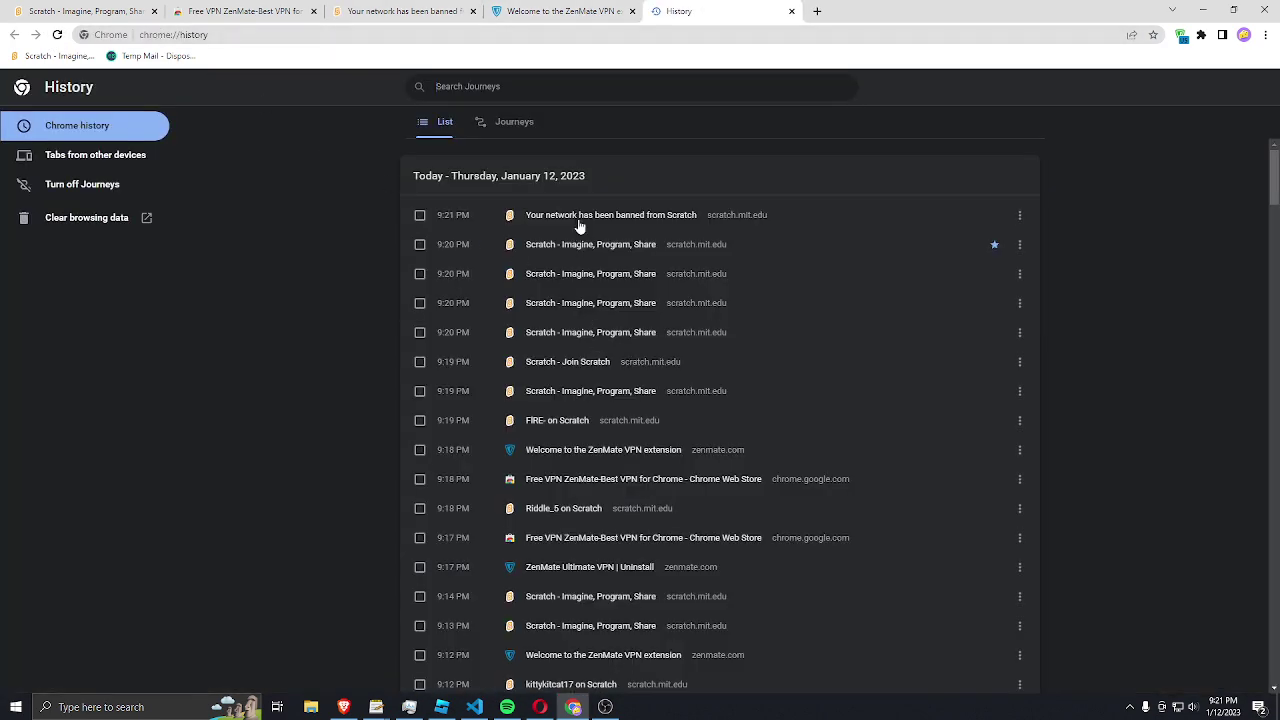
# Step: Open the network-ban page from history and close the duplicate ban tab
pyautogui.click(581, 221)
pyautogui.click(463, 12)
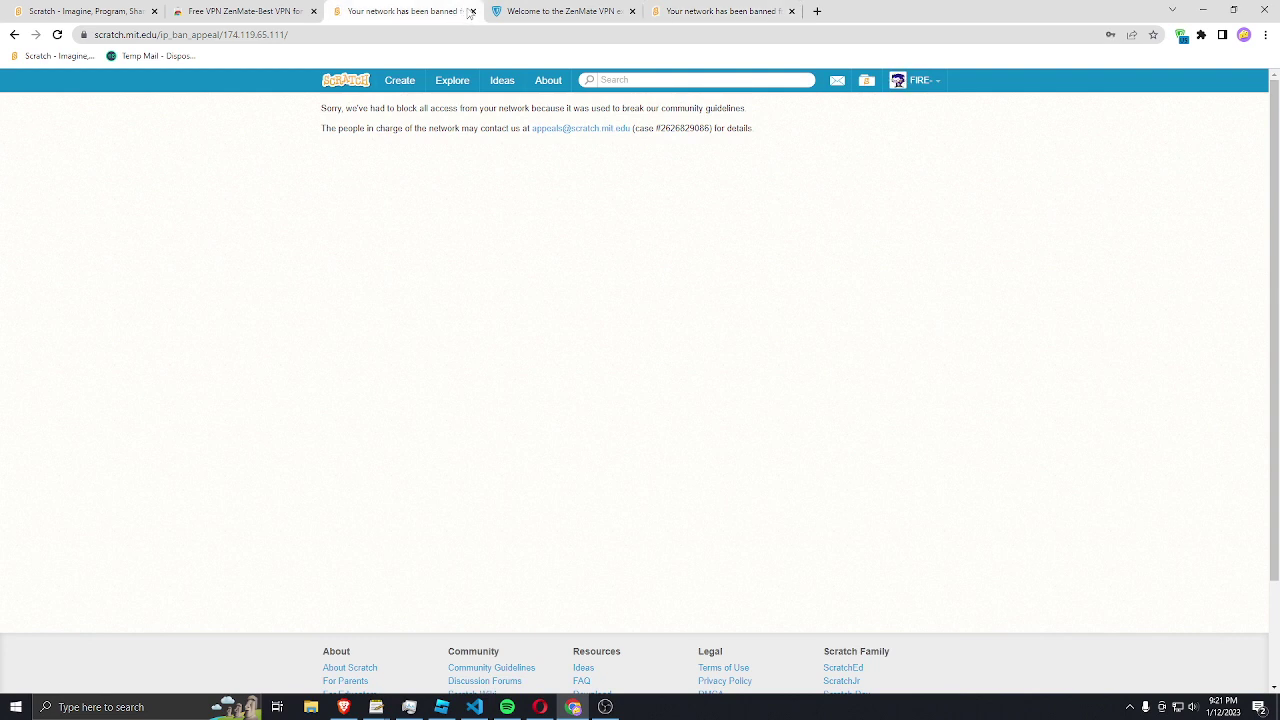
pyautogui.click(473, 12)
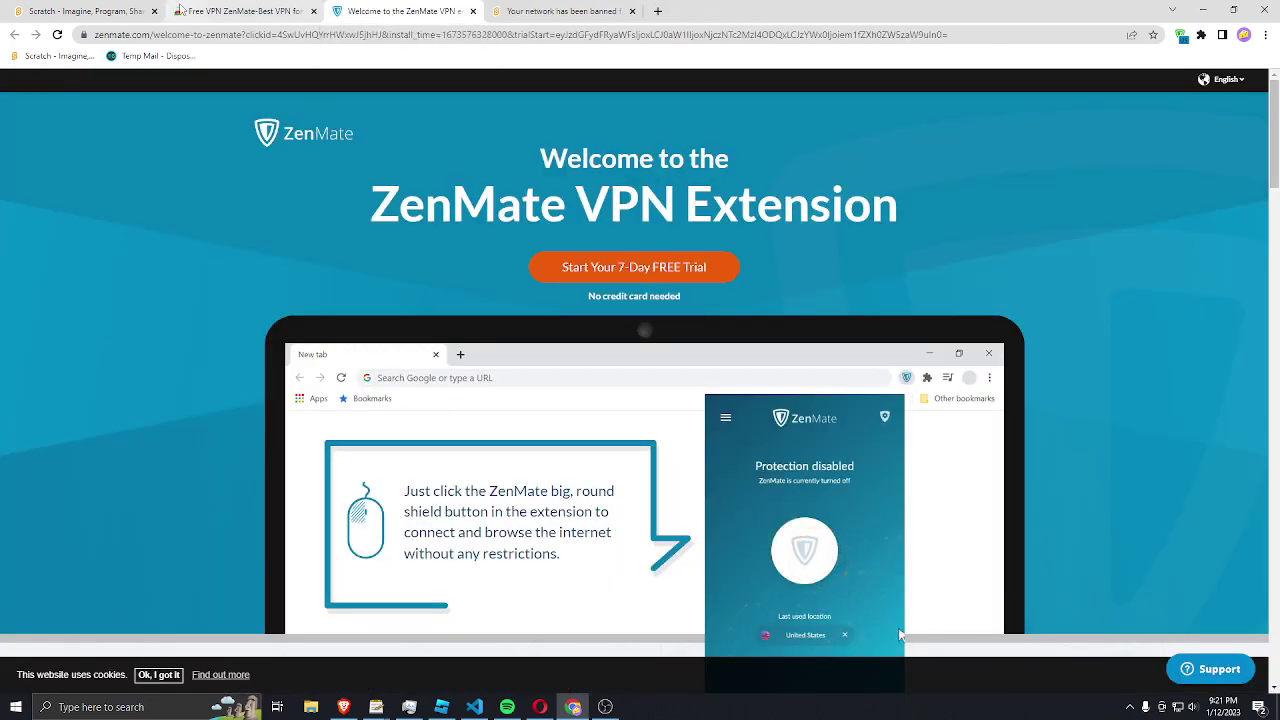
# Step: Cycle through the open tabs and settle on the signed-in Scratch homepage, scrolling down it
pyautogui.click(245, 11)
pyautogui.click(110, 11)
pyautogui.click(352, 8)
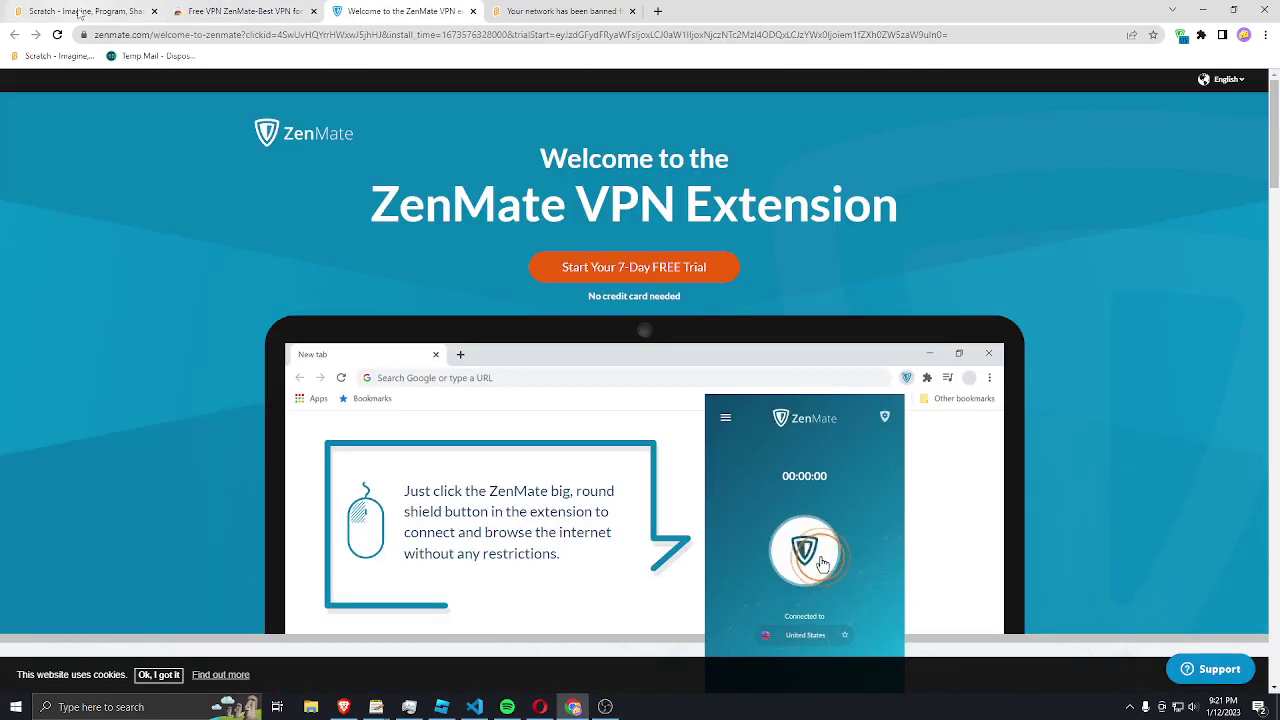
pyautogui.click(100, 11)
pyautogui.scroll(-8, 715, 328)
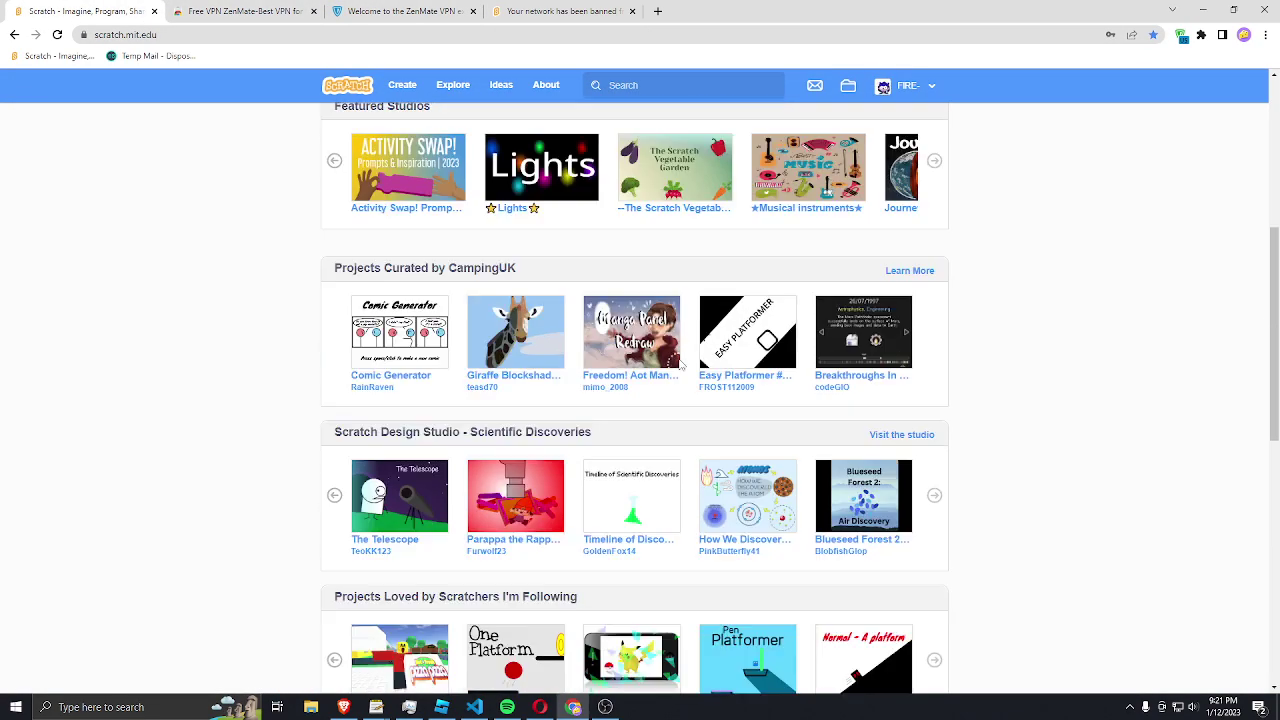